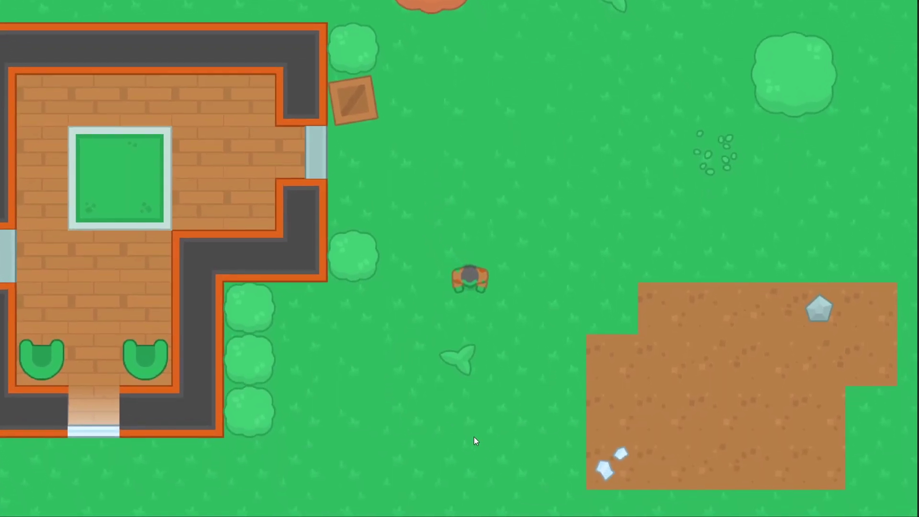
key("d")
Step: Walk the player around the yard, through the doorway into the house and onto the rug
key("w")
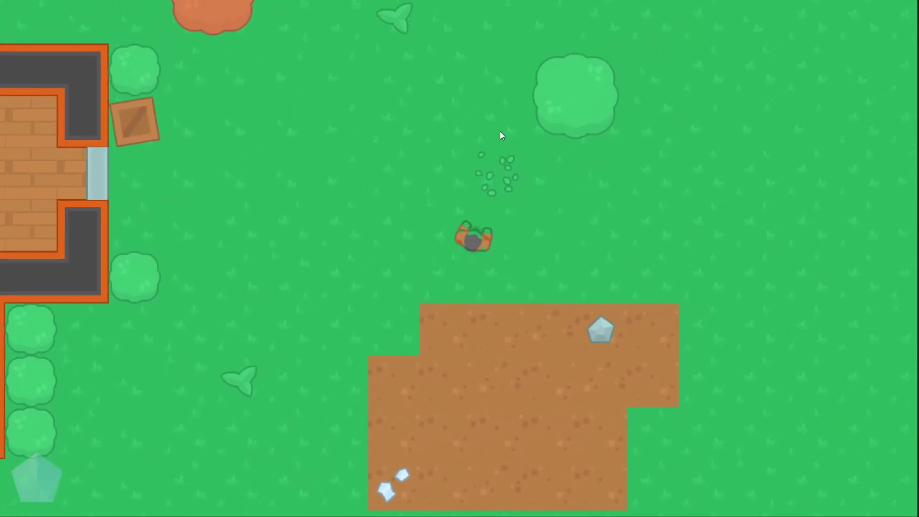
key("w")
key("a")
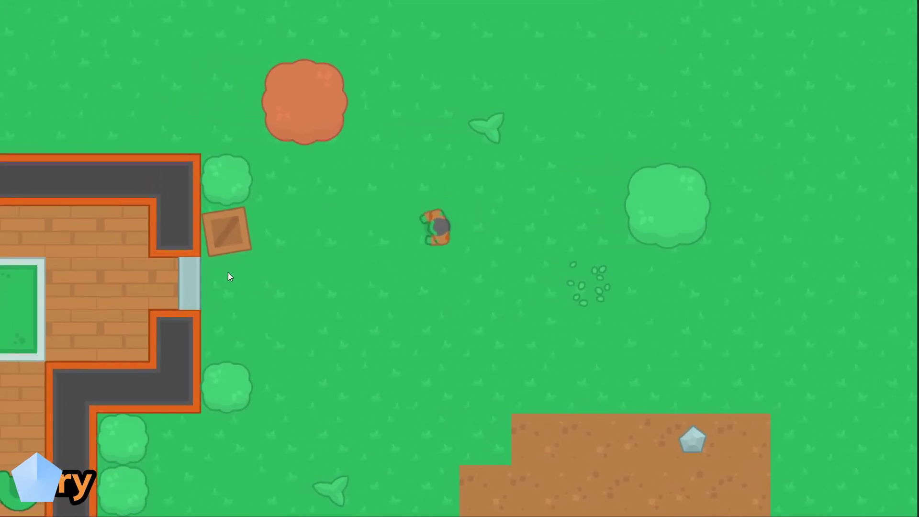
key("a")
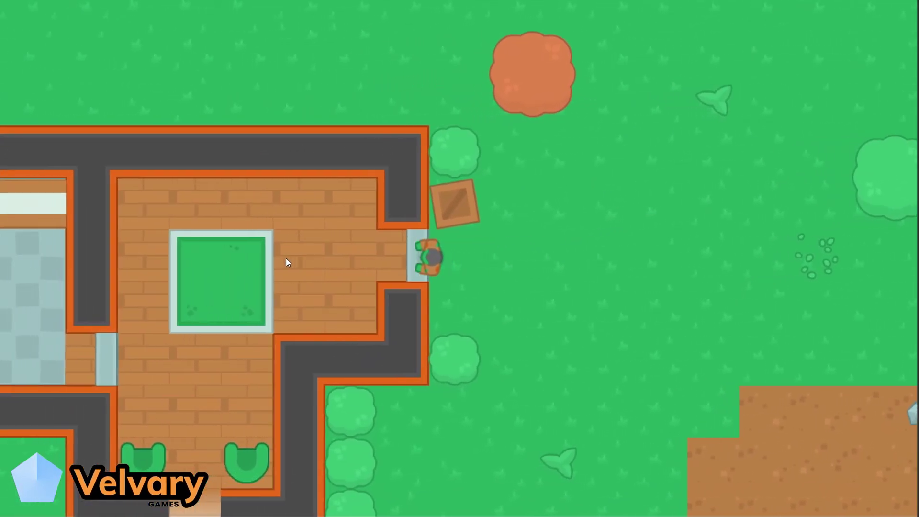
key("a")
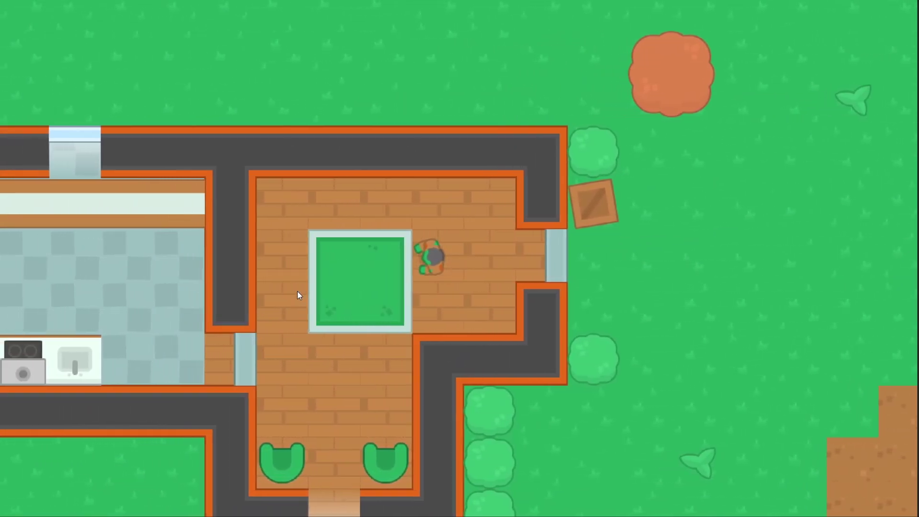
key("s")
key("s")
key("a")
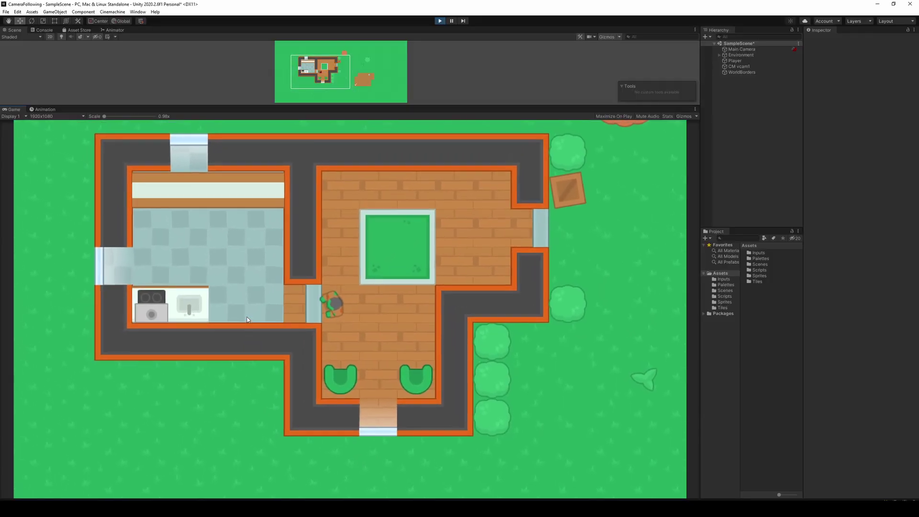
Step: Walk the player through the kitchen and back out the house's east doorway
key("a")
key("w")
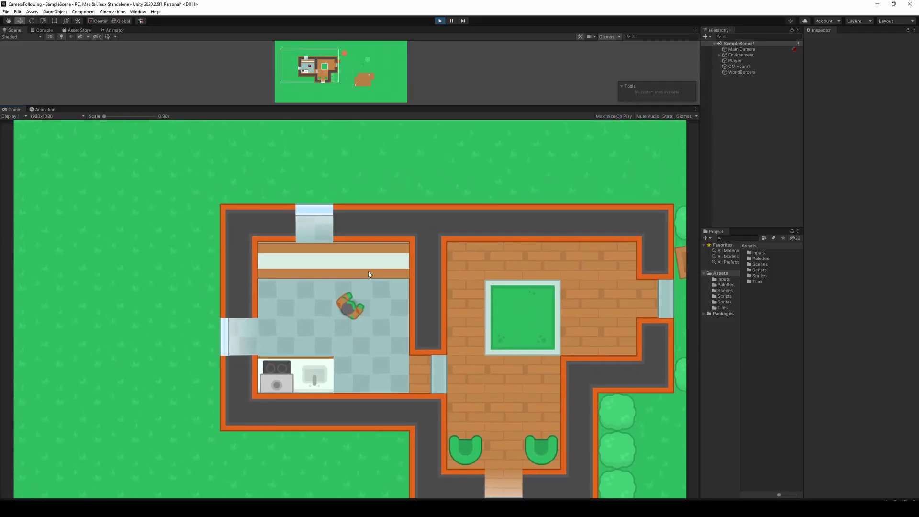
key("s")
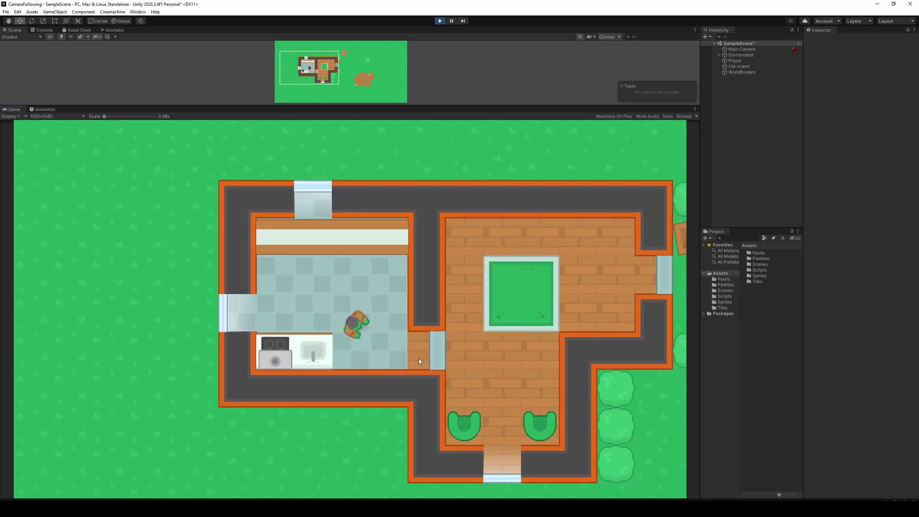
key("d")
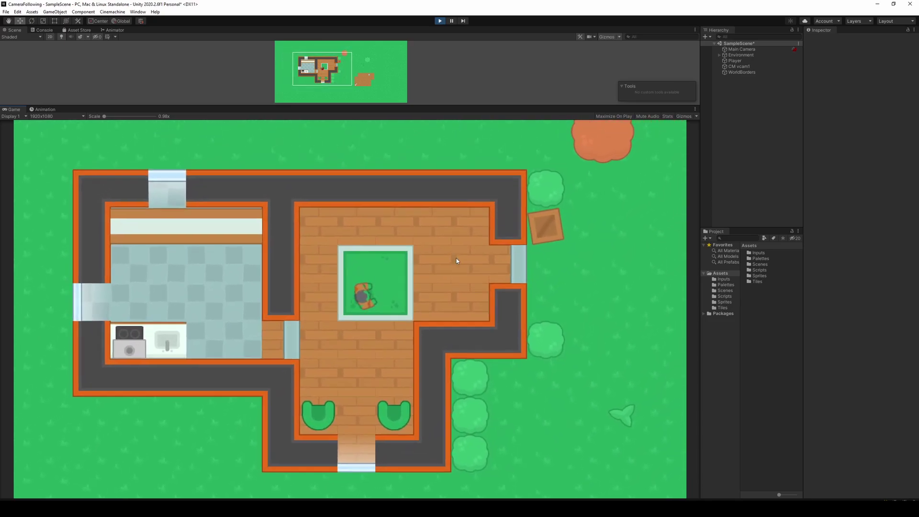
key("d")
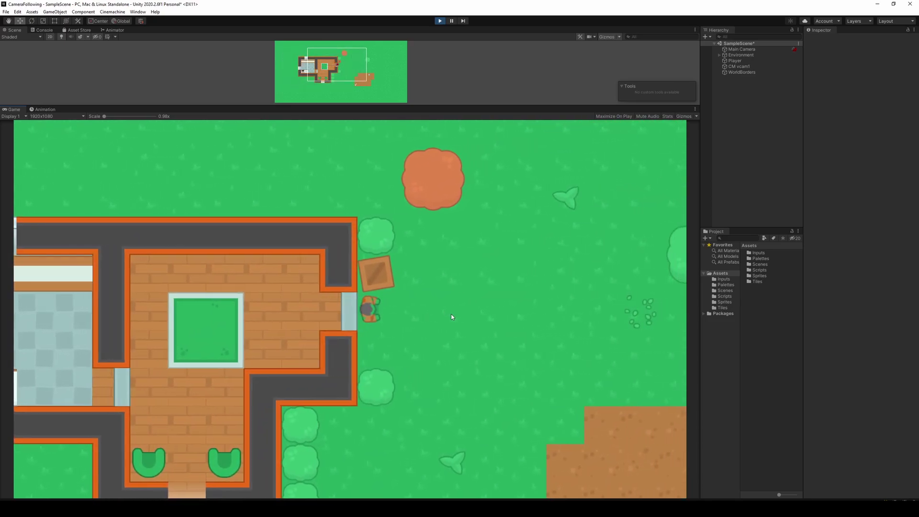
key("d")
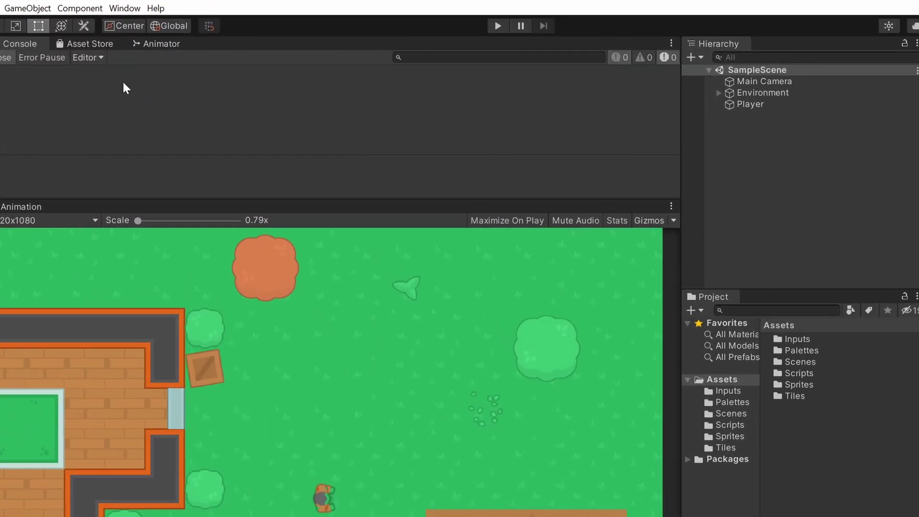
Step: Install Cinemachine from the Unity Registry list in the Package Manager
left_click(126, 9)
left_click(208, 125)
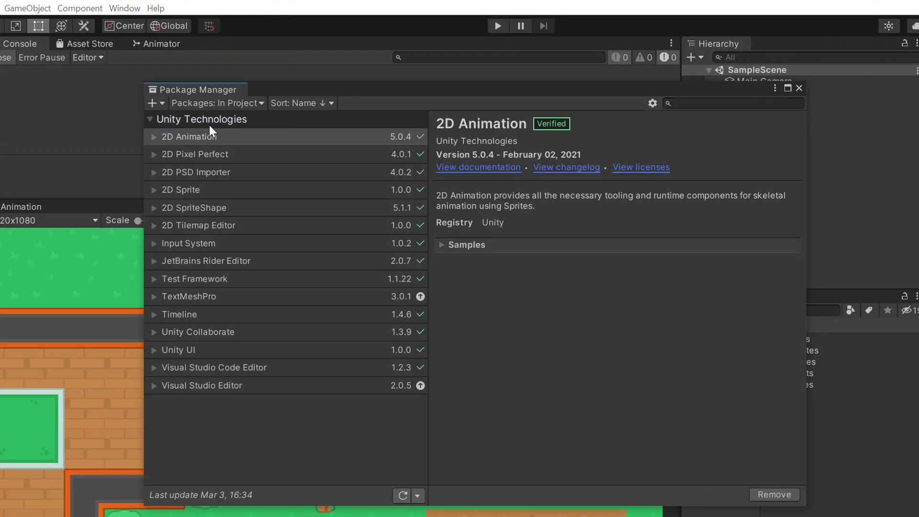
left_click(239, 103)
left_click(257, 120)
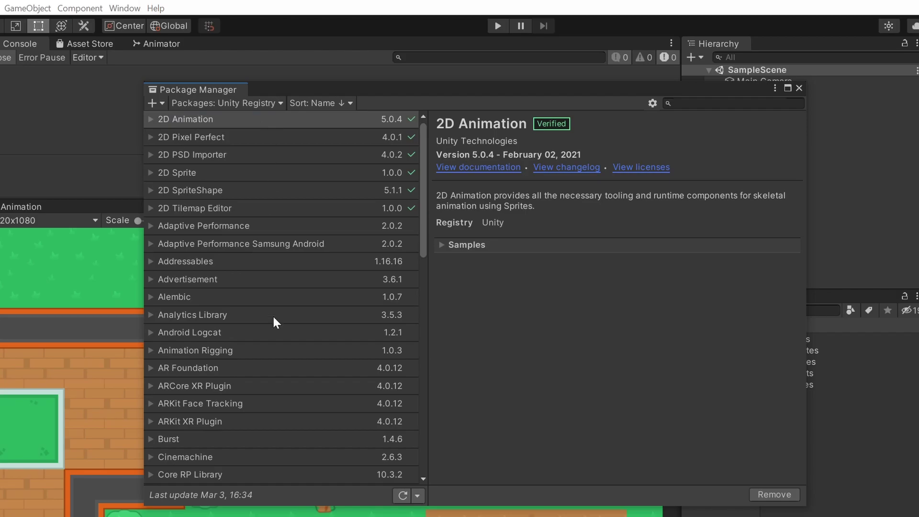
left_click(233, 457)
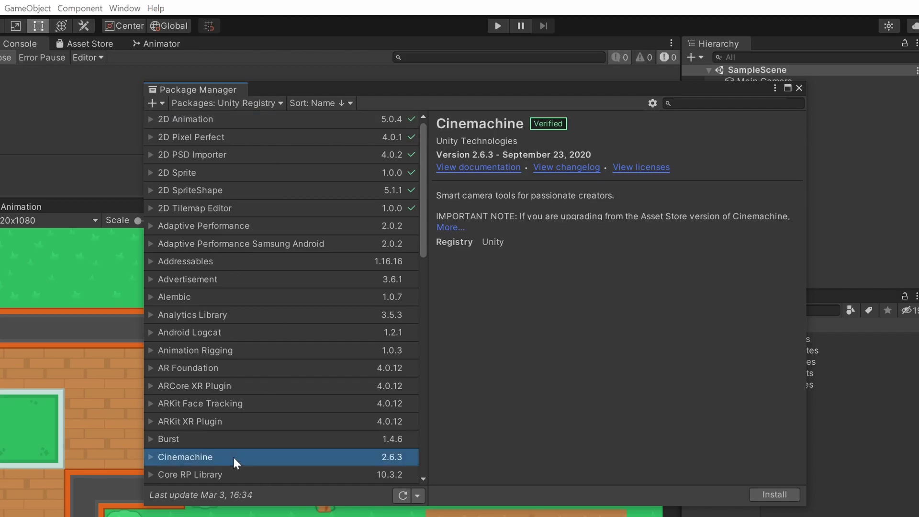
left_click(773, 494)
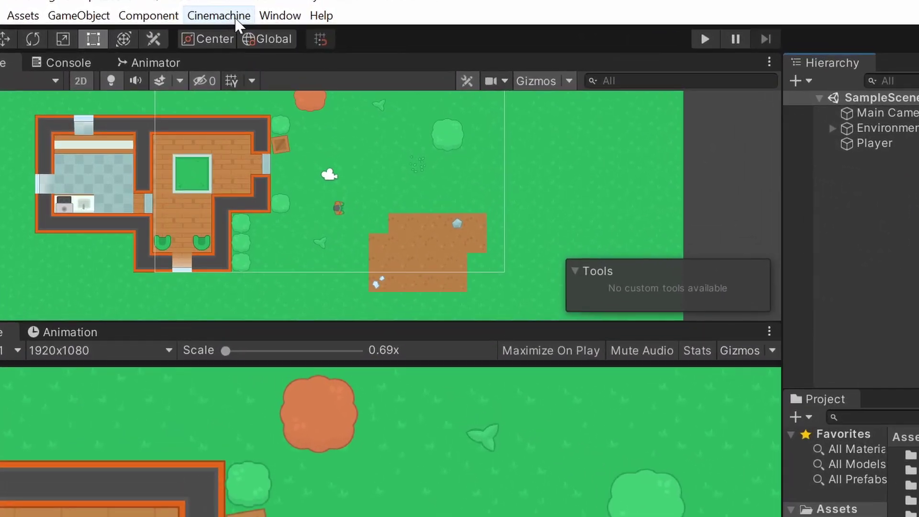
Step: Create a Cinemachine 2D Camera named CM vcam1 from the Cinemachine menu
left_click(153, 17)
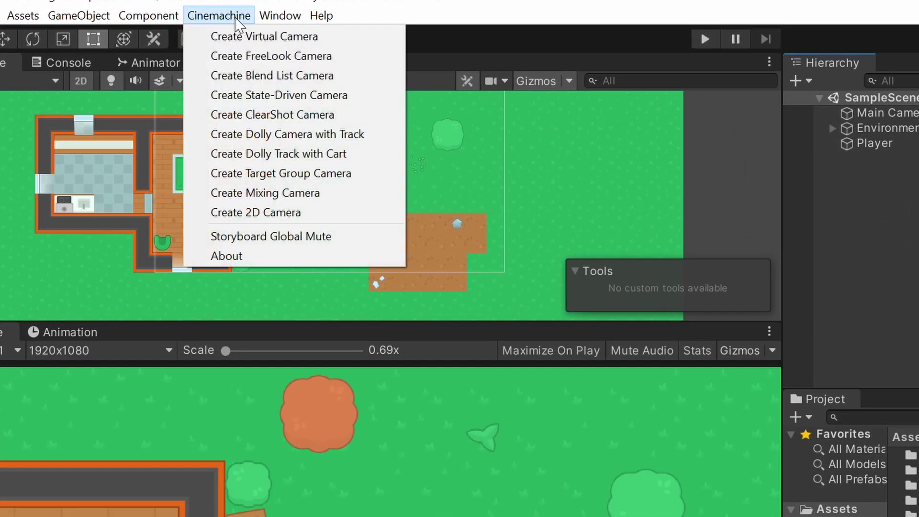
left_click(339, 218)
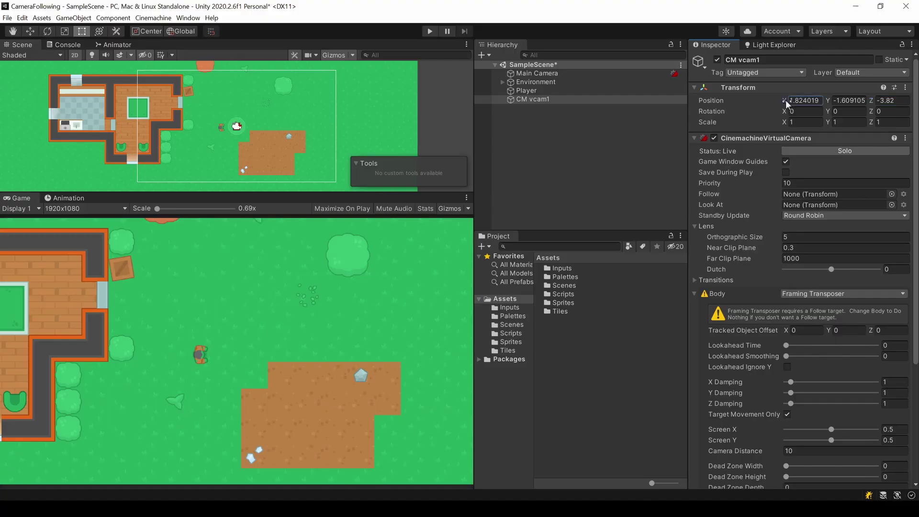
Step: Reset CM vcam1's Rotation Z to 0 and set its Follow target to Player
mouse_move(785, 100)
left_mouse_down()
mouse_move(718, 98)
mouse_move(784, 104)
mouse_move(774, 104)
left_mouse_up()
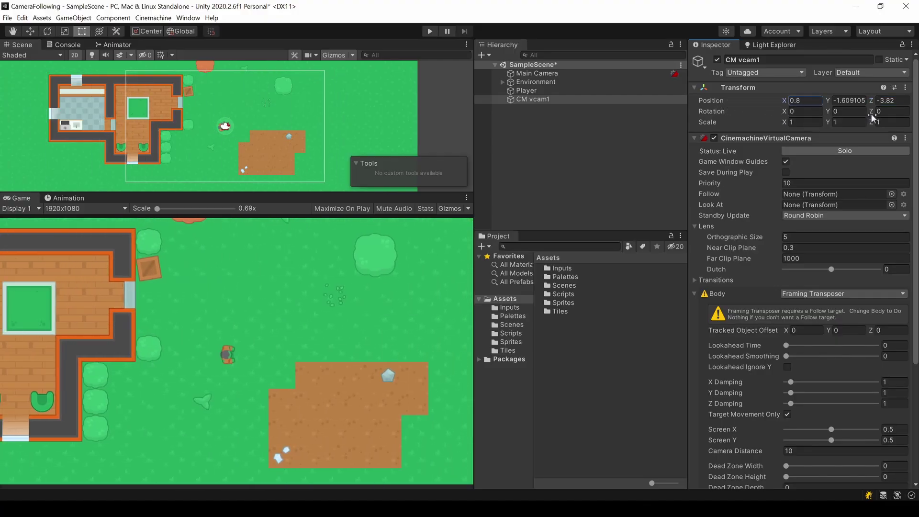
left_click_drag(871, 114, 877, 153)
left_click(885, 111)
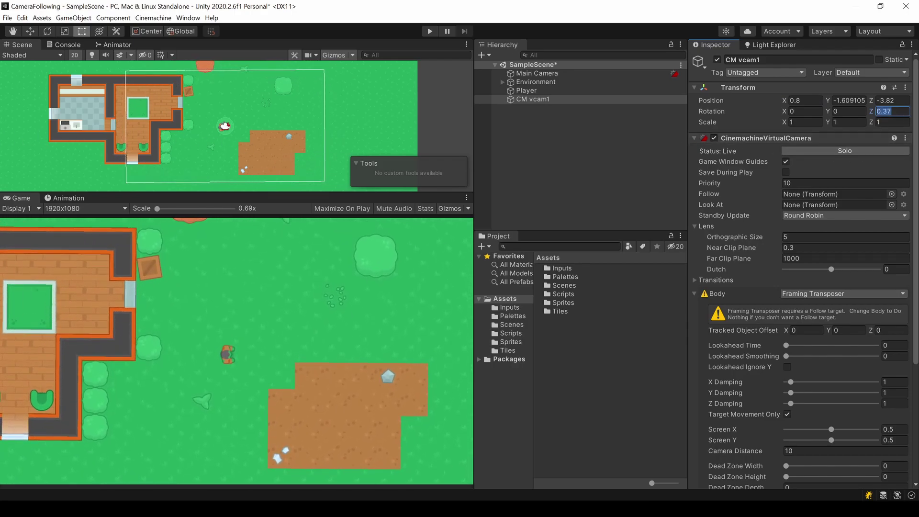
type("0")
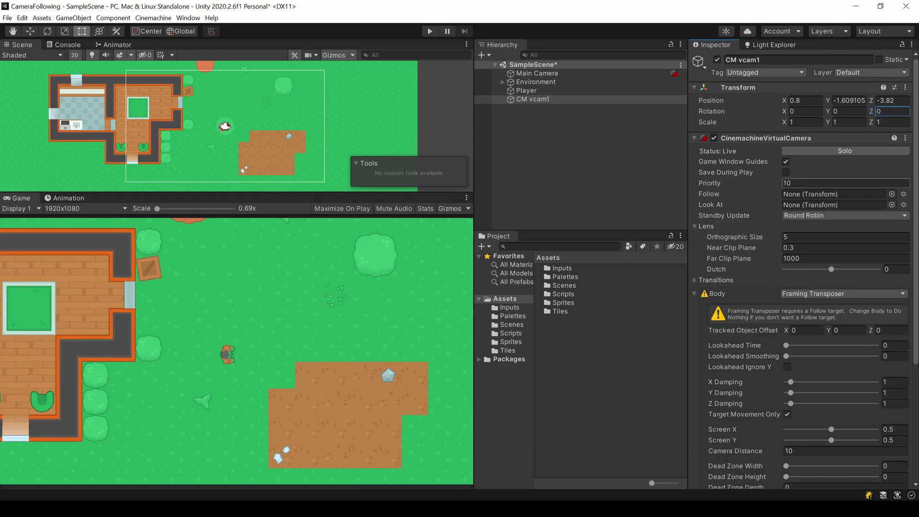
left_click(892, 194)
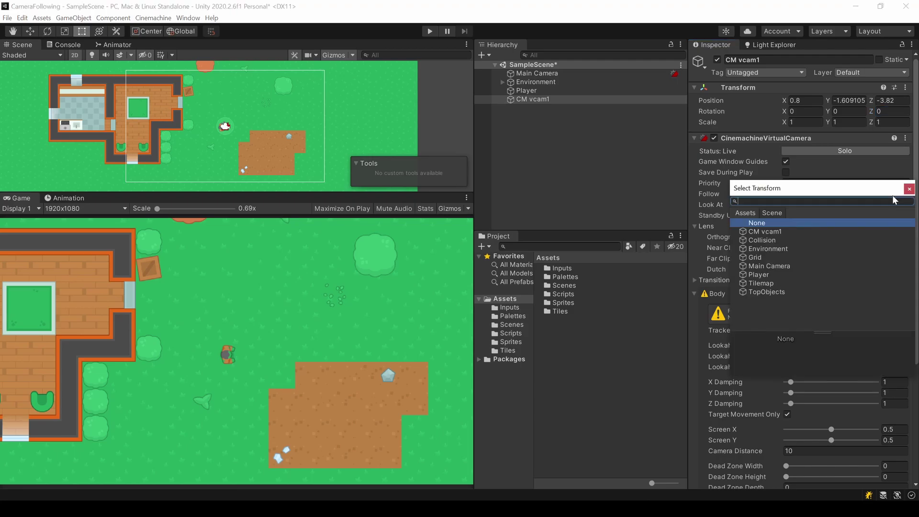
double_click(756, 274)
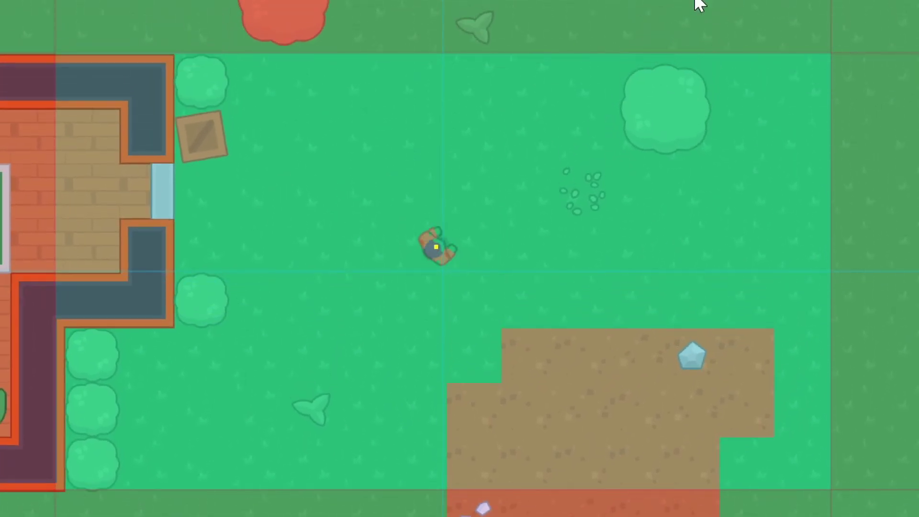
Step: Walk the player around the yard in Play mode to confirm CM vcam1 follows
key("a")
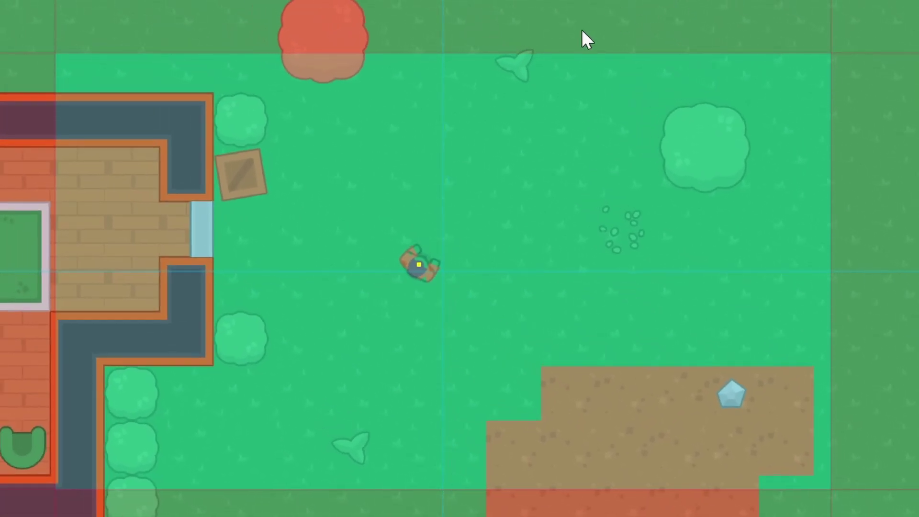
key("s")
key("d")
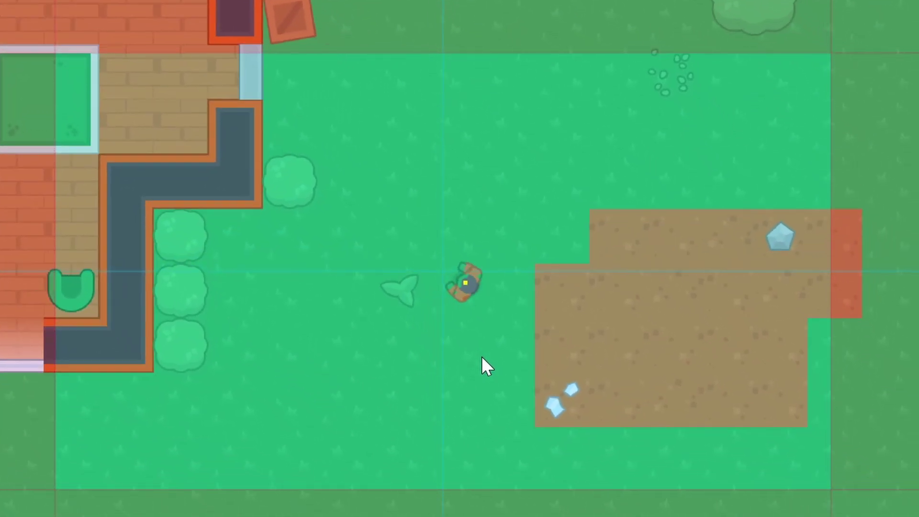
key("w")
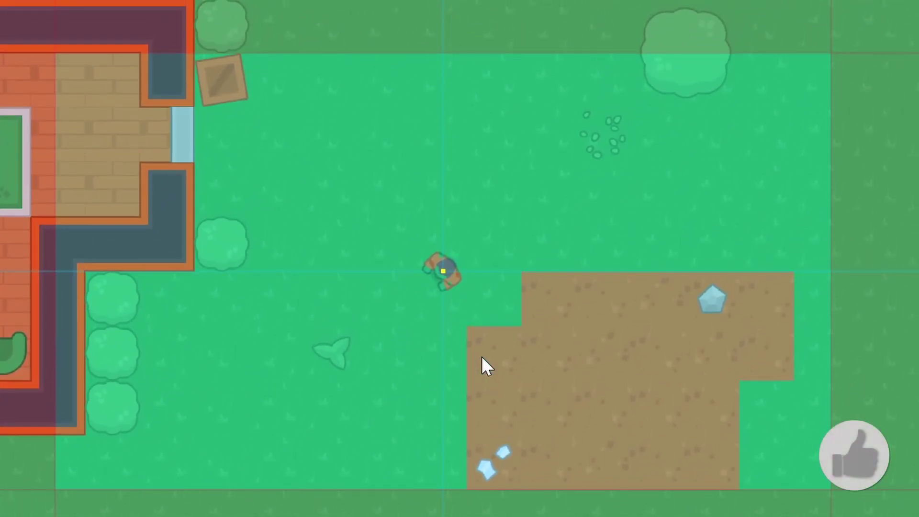
key("w")
key("a")
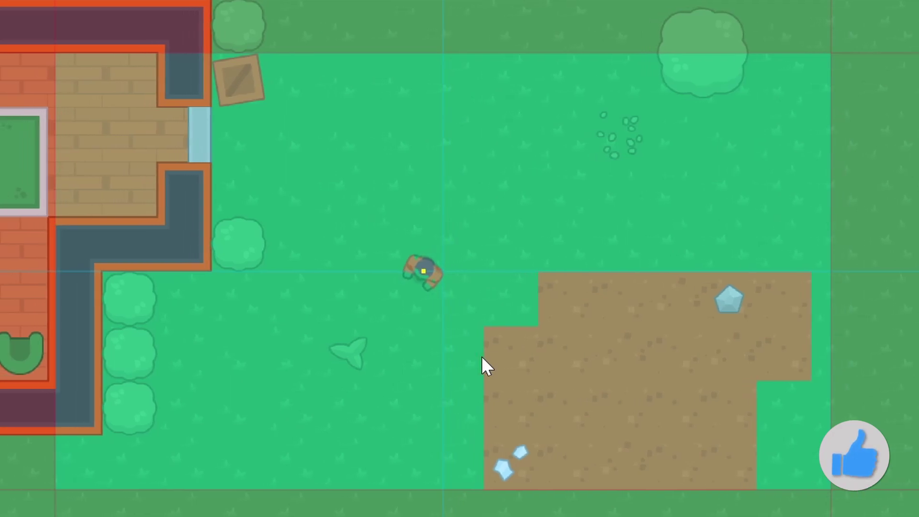
key("w")
key("d")
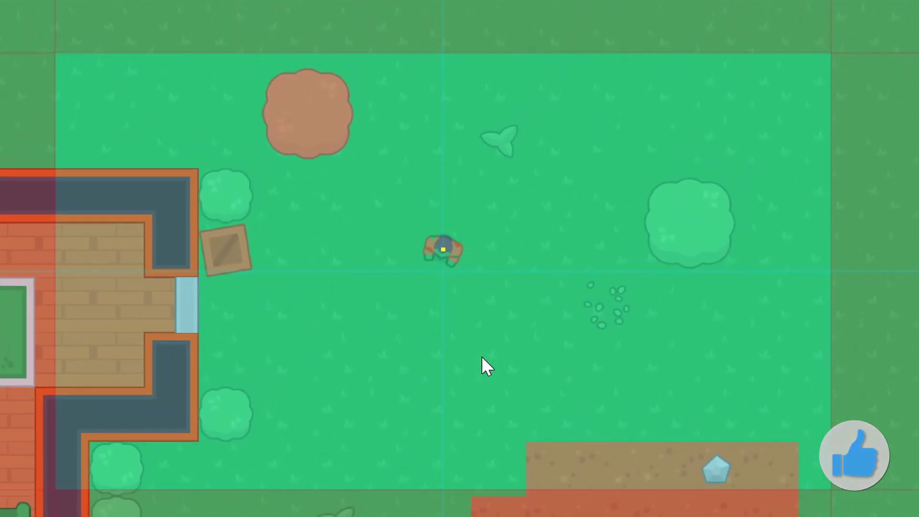
key("a")
key("s")
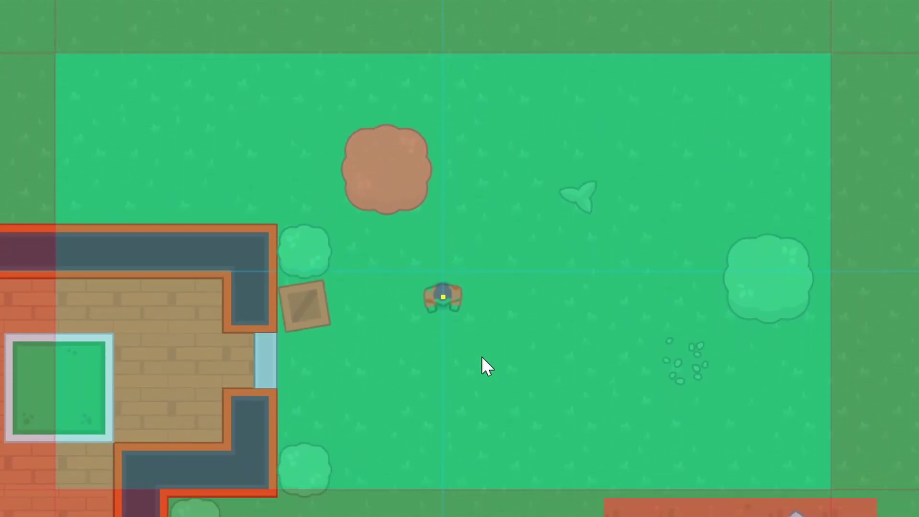
key("s")
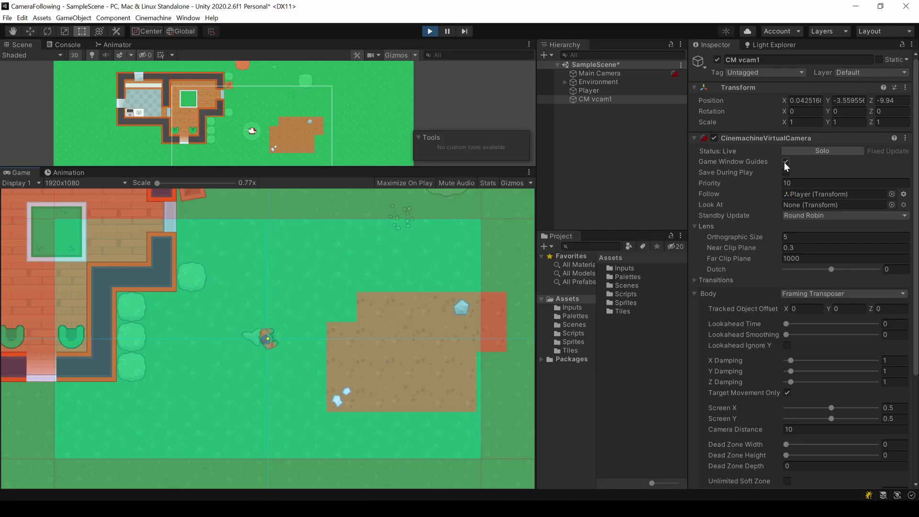
Step: Toggle Game Window Guides off and back on, then walk the player up-right
left_click(785, 161)
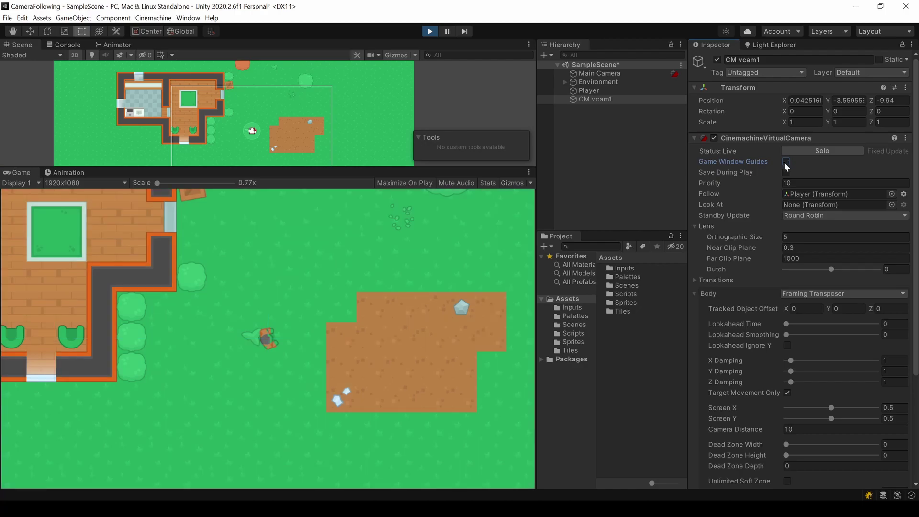
left_click(784, 162)
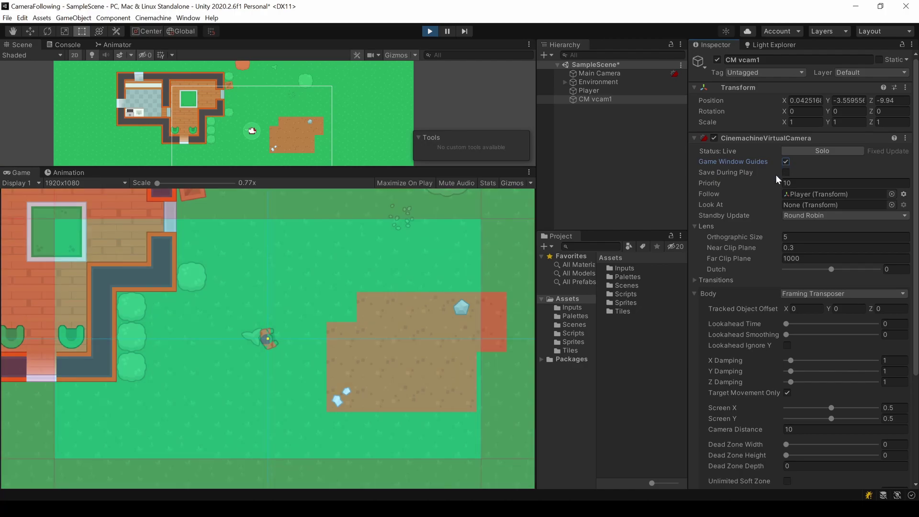
left_click(387, 354)
key("d")
key("w")
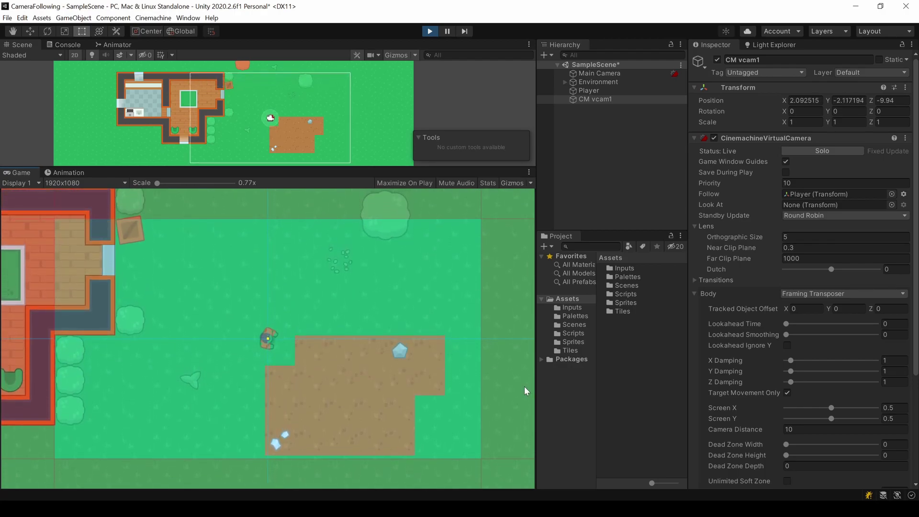
Step: Set CM vcam1's X Damping to 12.8 and walk the player right and across the dirt
key("a")
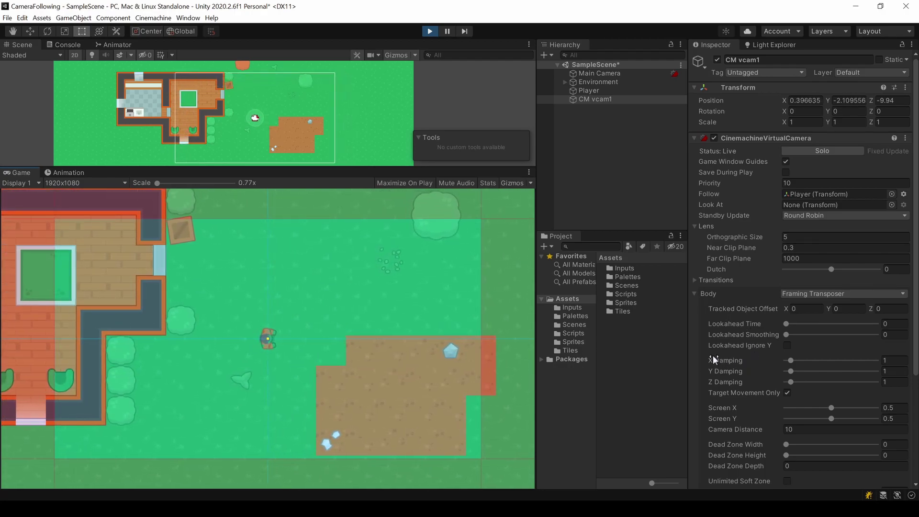
left_click_drag(791, 361, 817, 358)
key("d")
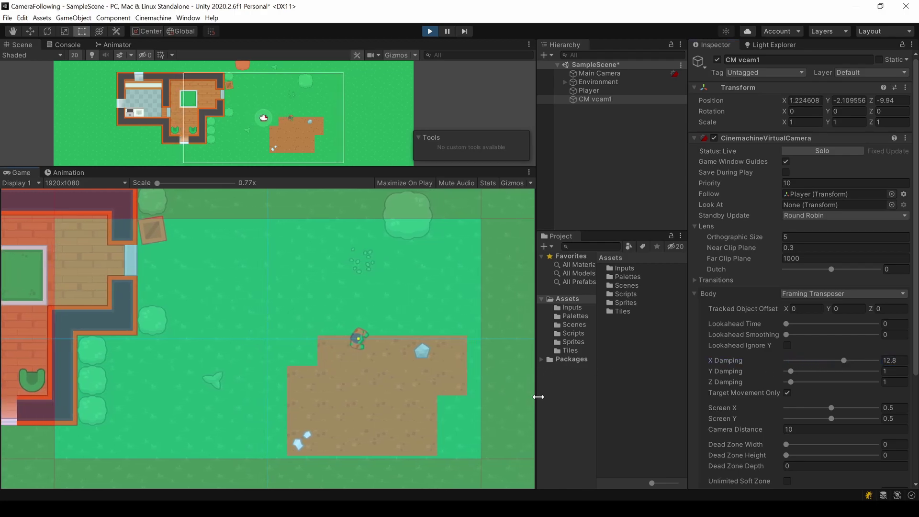
key("d")
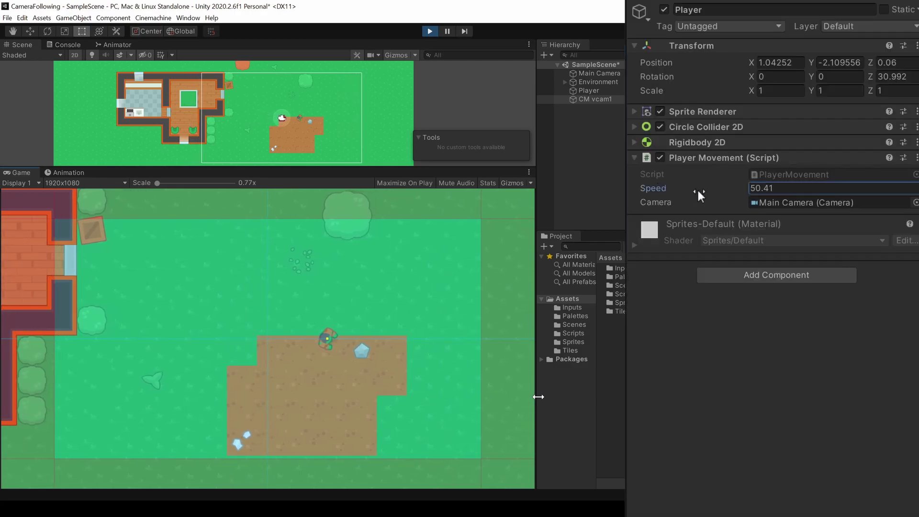
key("d")
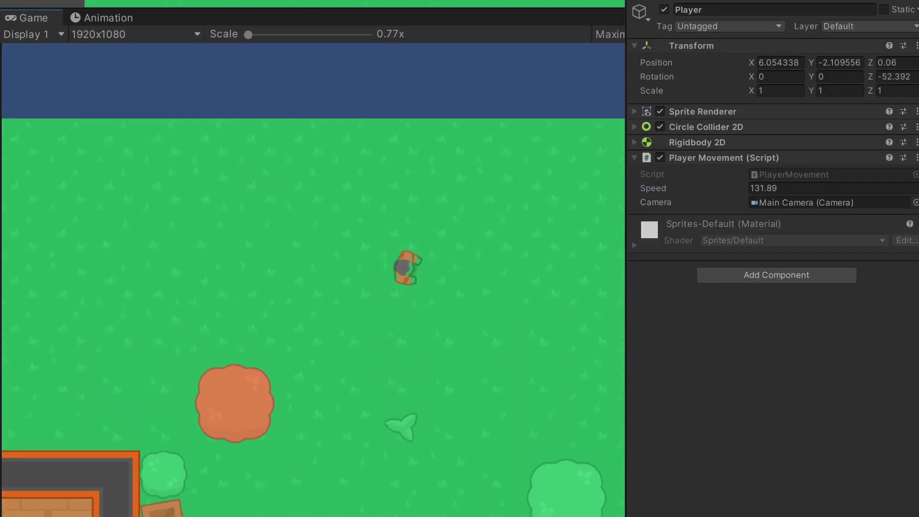
key("s")
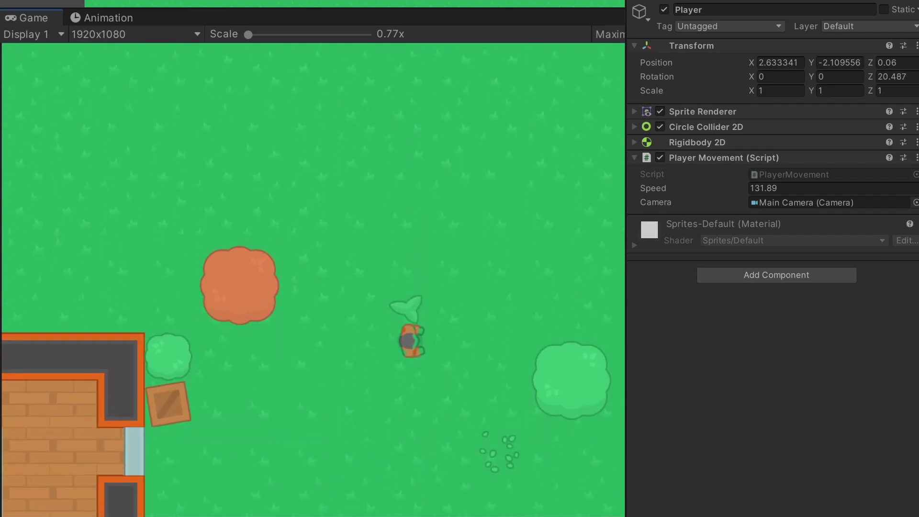
key("w")
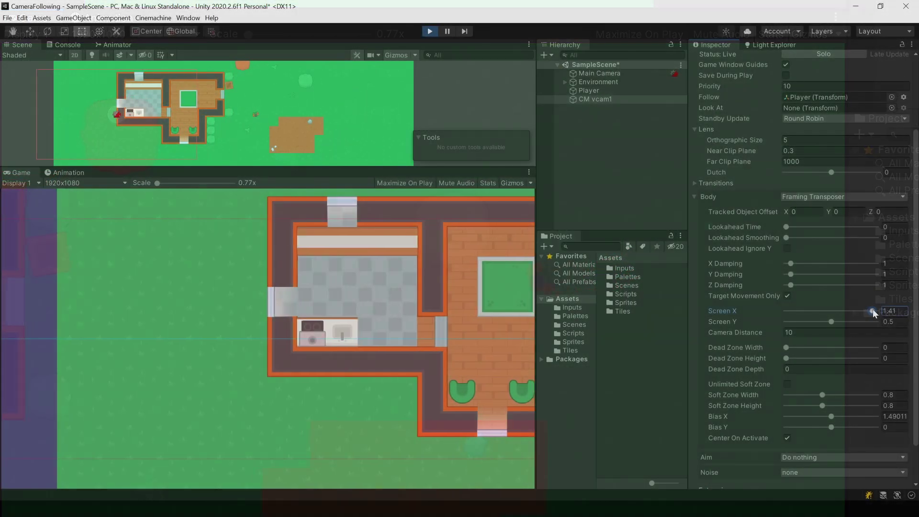
Step: Adjust the framing and set the dead zone to 0.17 × 0.33, then test with arrow-key movement
left_click_drag(872, 309, 848, 328)
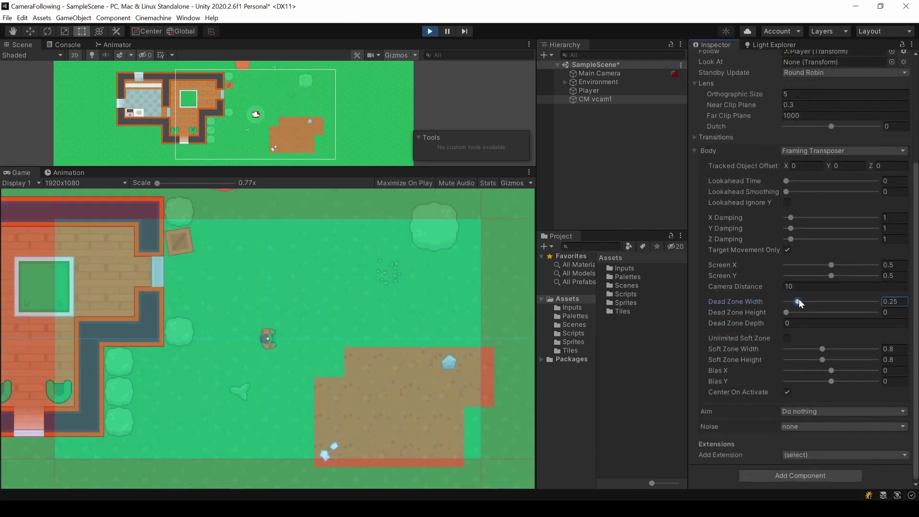
left_click_drag(800, 298, 793, 306)
key("Down")
key("Right")
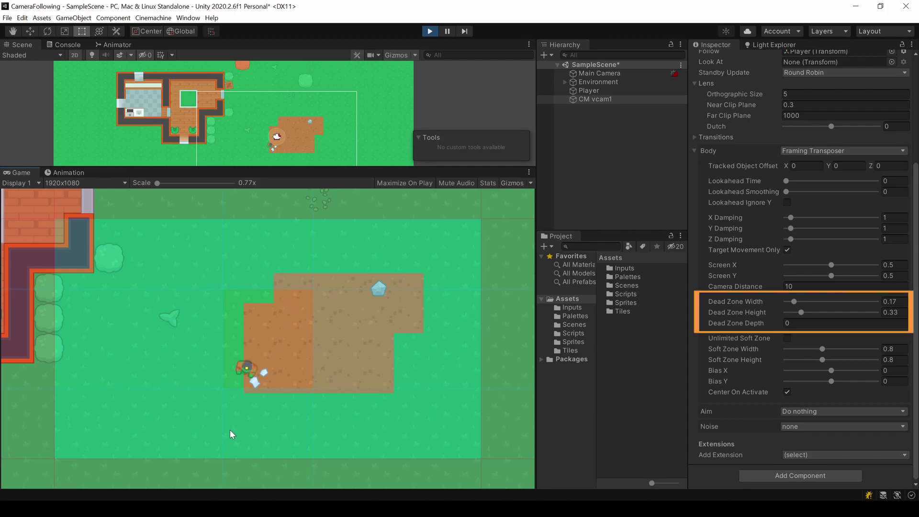
key("Up")
key("Left")
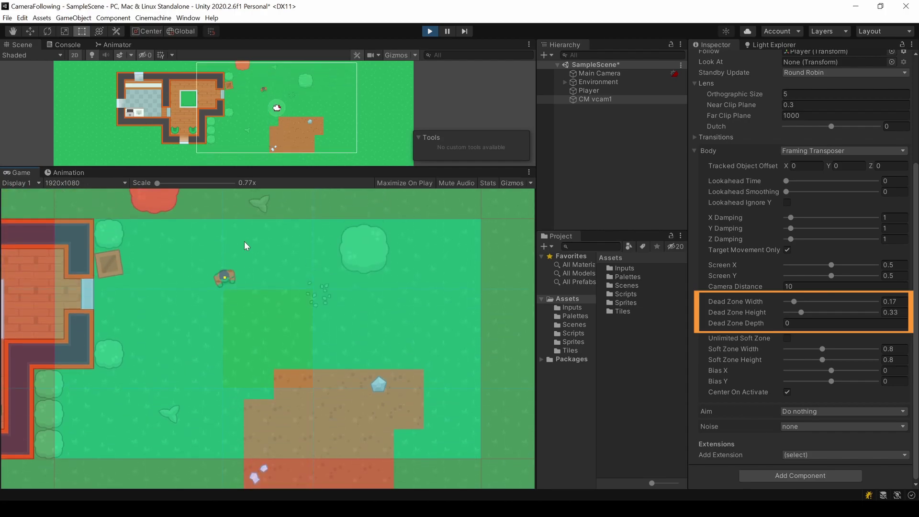
key("Down")
key("Right")
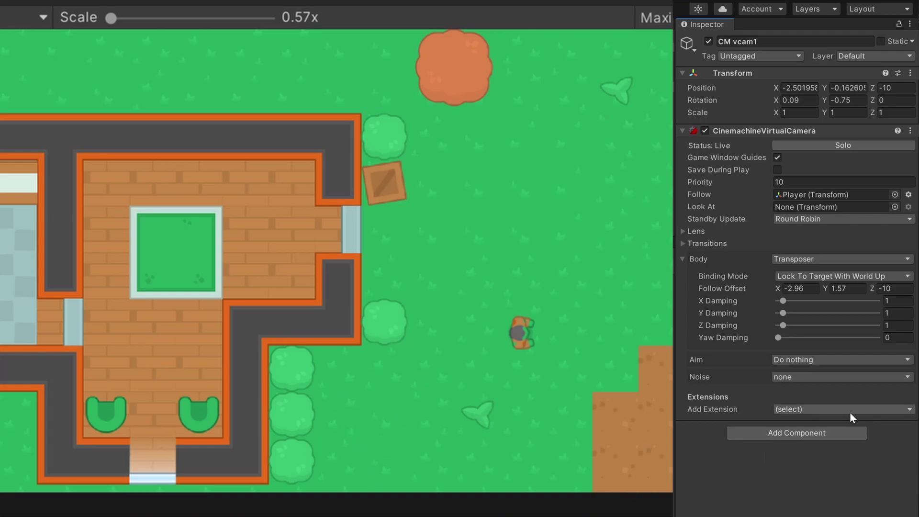
Step: Add the CinemachinePixelPerfect extension, then preview Orthographic Size zoom and Dutch tilt
left_click(848, 411)
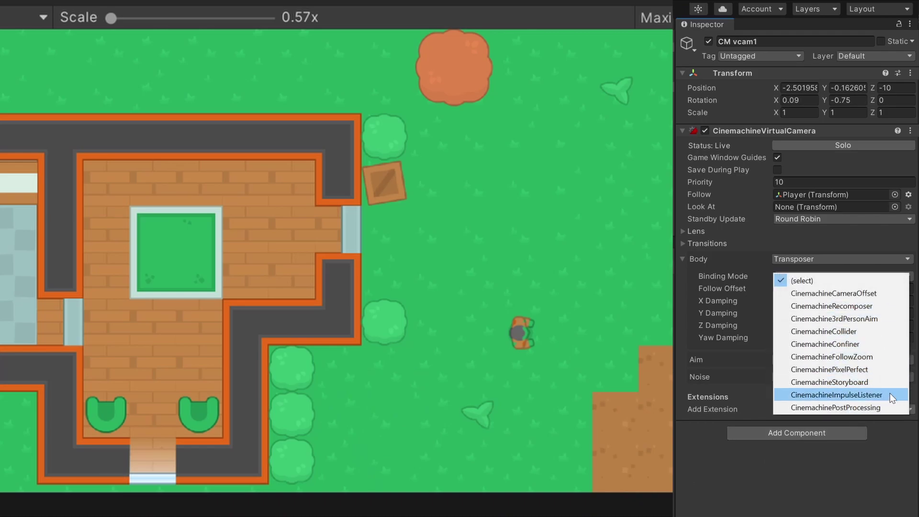
left_click(883, 369)
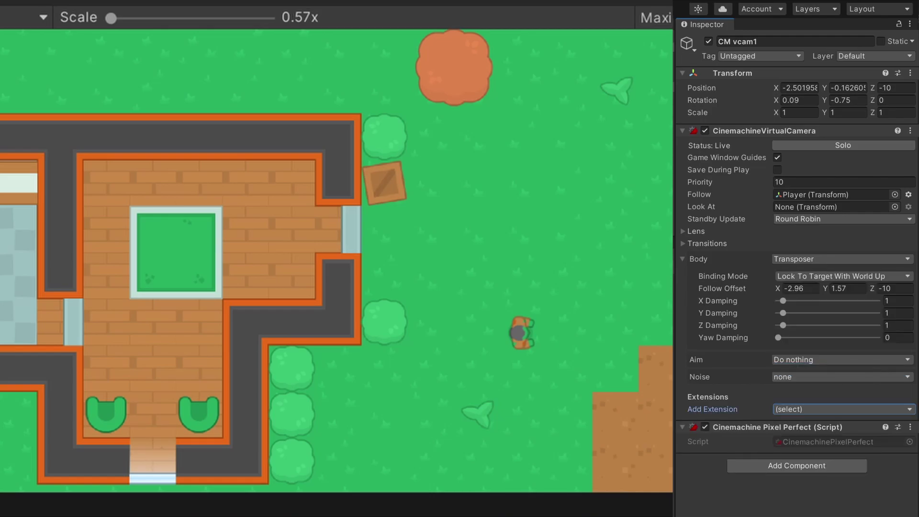
key("a")
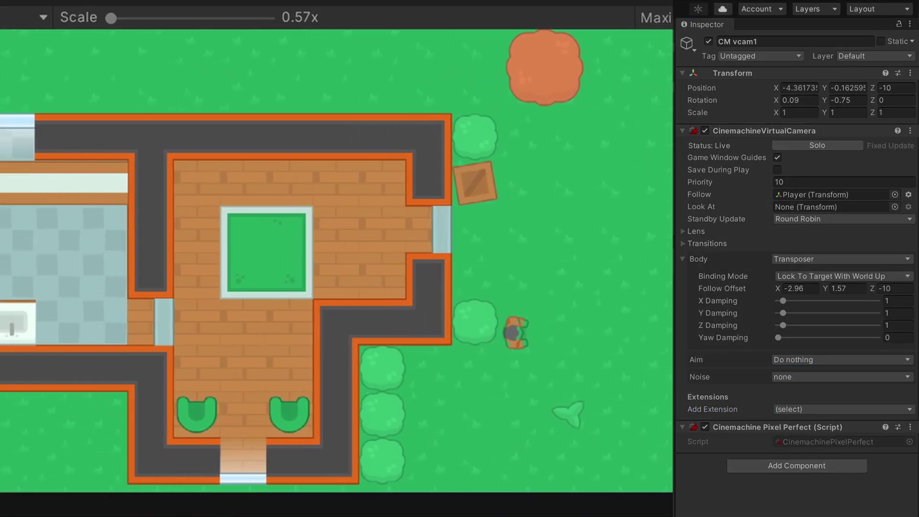
key("d")
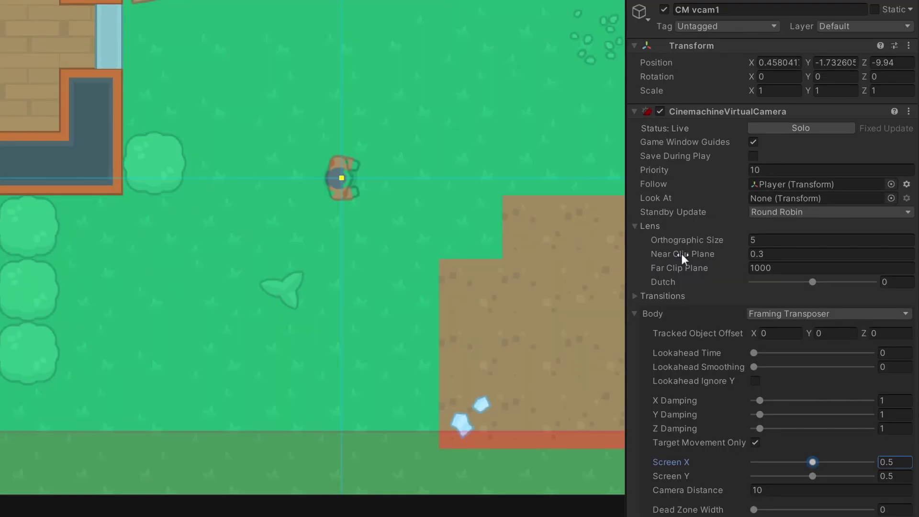
left_click_drag(699, 239, 754, 239)
left_click_drag(819, 277, 773, 295)
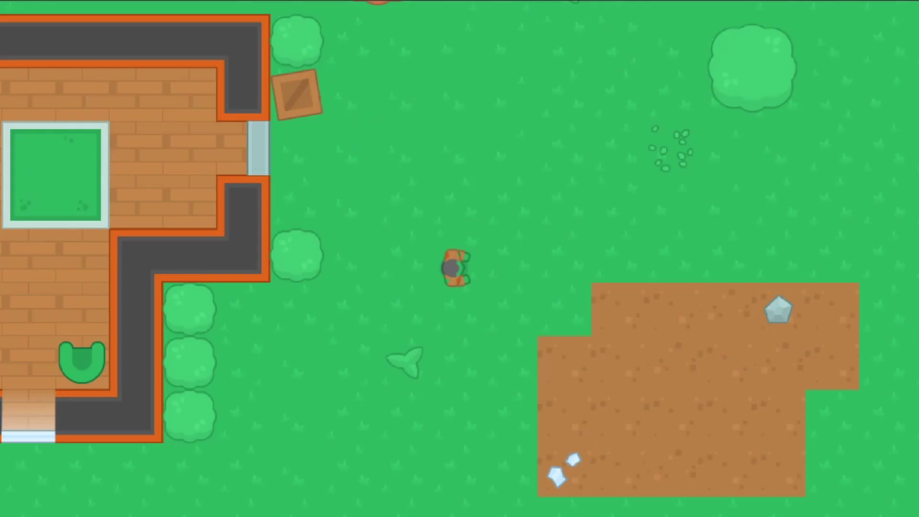
Step: Walk the player down until the bottom edge of the map comes into view
key("s")
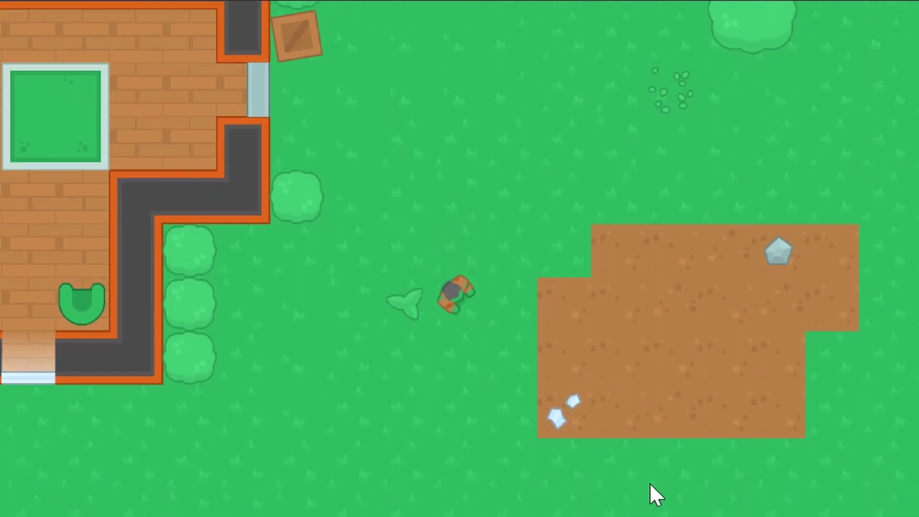
key("s")
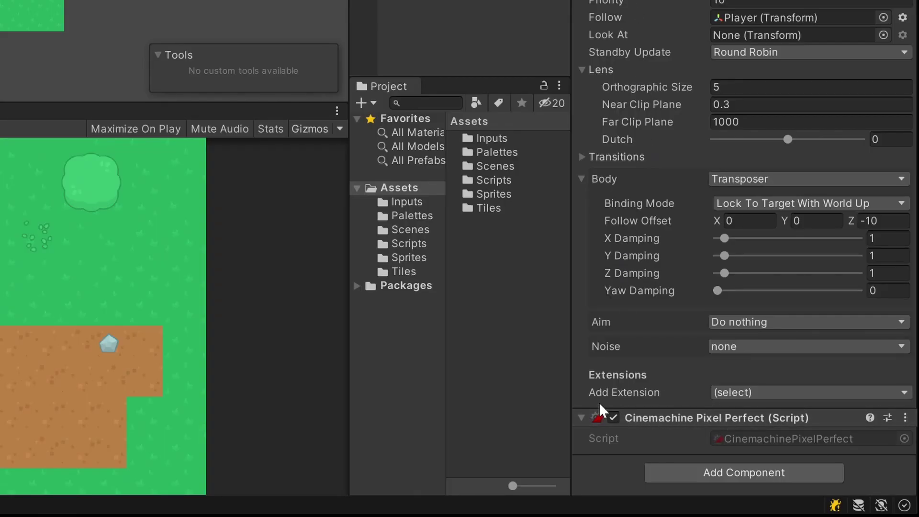
Step: Add the CinemachineConfiner extension to CM vcam1 and scroll down to its settings
left_click(781, 392)
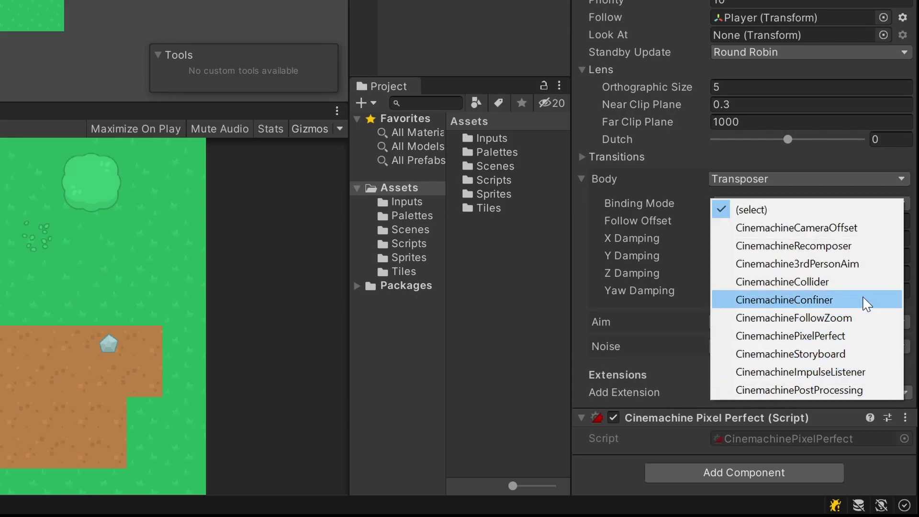
left_click(866, 302)
scroll(636, 263, "down", 3)
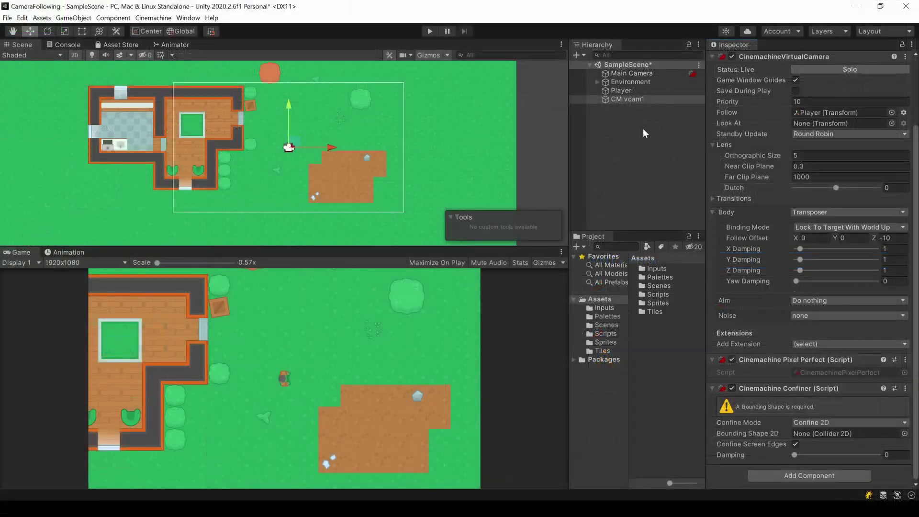
Step: Create an empty object in the Hierarchy named WorldBorders
right_click(644, 130)
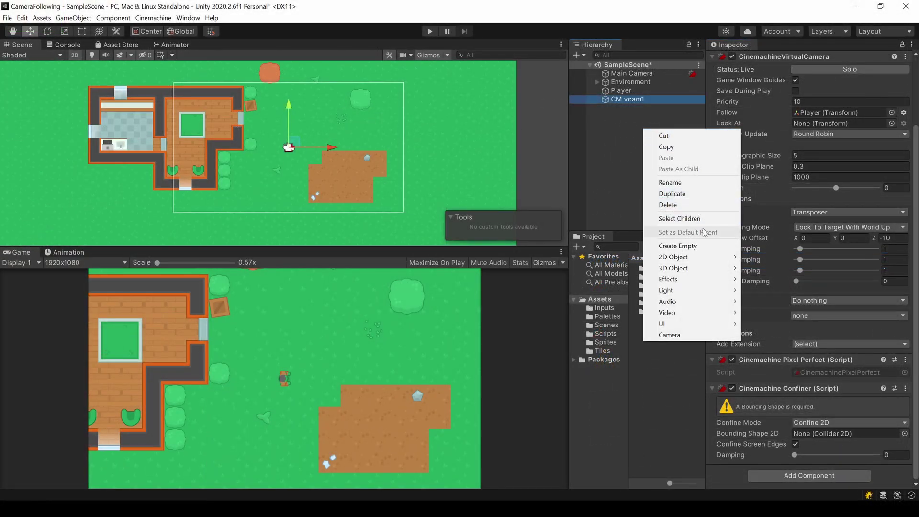
left_click(699, 246)
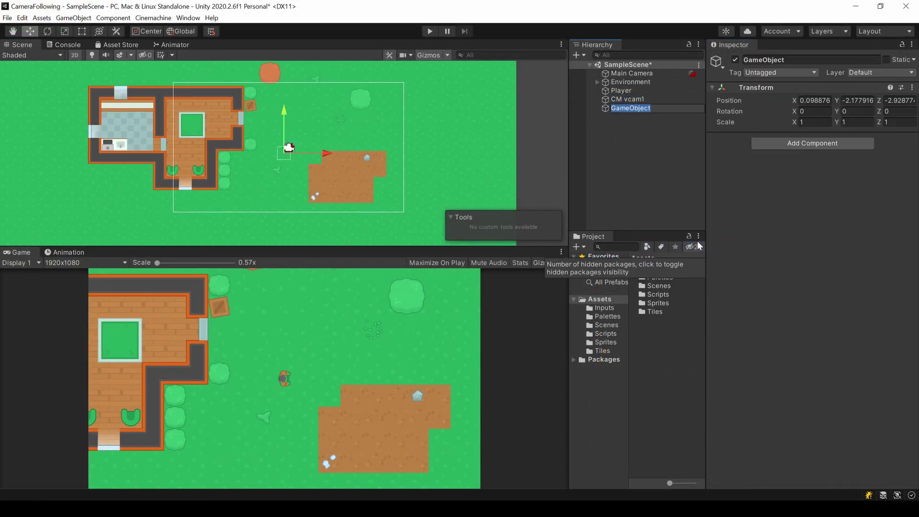
type("WorldBorders")
key("Return")
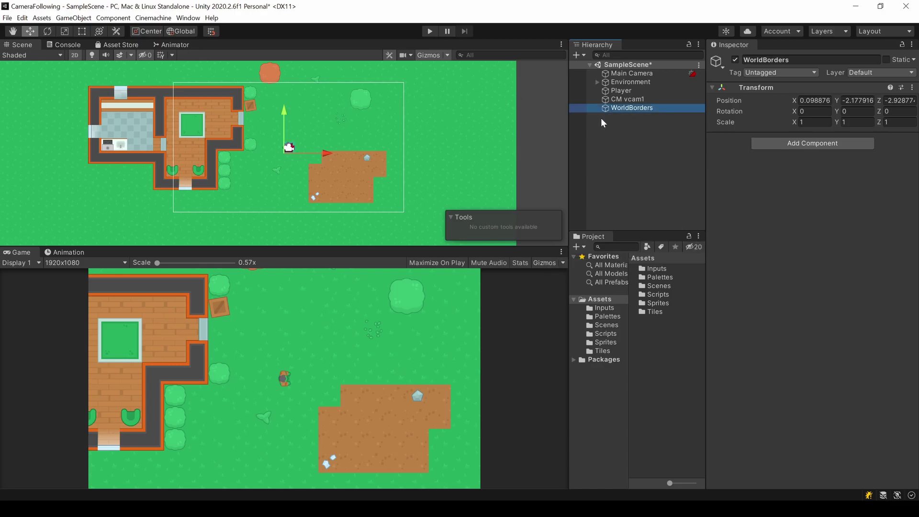
Step: Add a Polygon Collider 2D component to WorldBorders
left_click(814, 143)
type("compo")
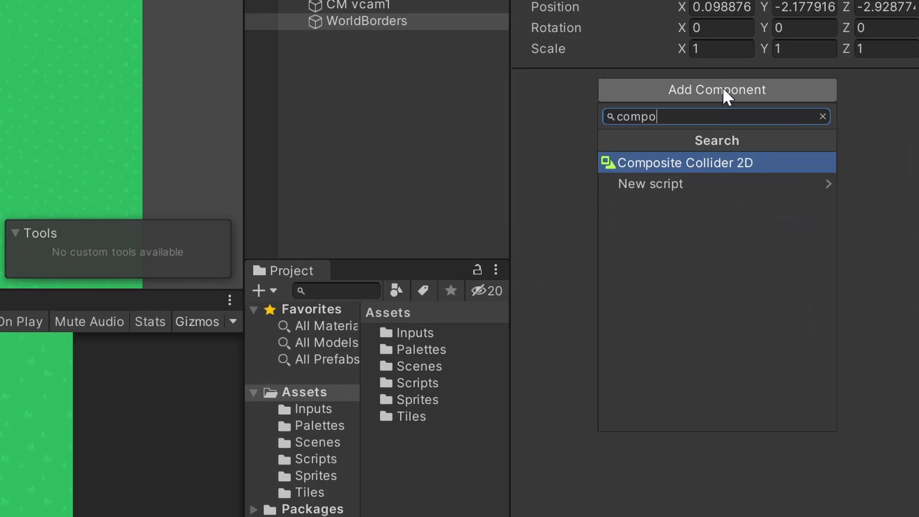
key("ctrl+a")
type("poly")
key("Return")
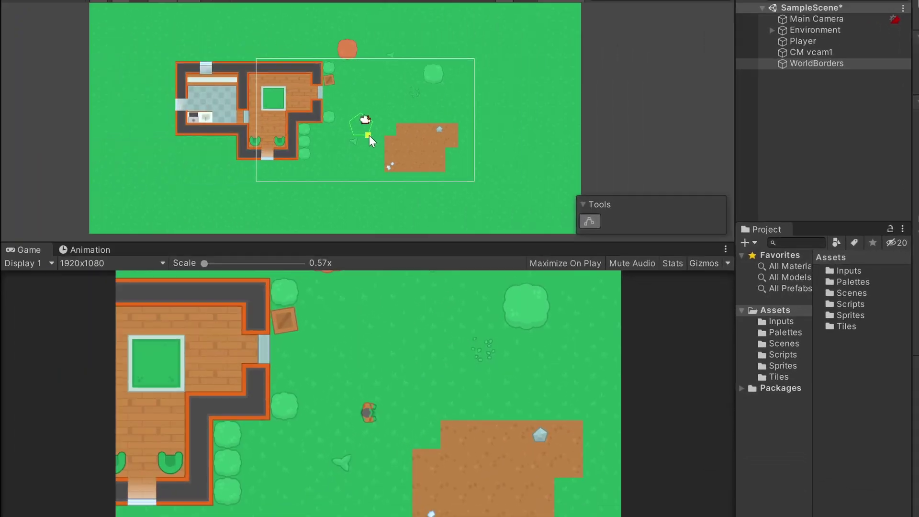
Step: Drag the collider's vertices out to the map's right edge, bottom-left, top-left and top edge
left_click_drag(368, 135, 581, 33)
left_click_drag(354, 135, 90, 233)
left_click_drag(349, 120, 91, 24)
left_click_drag(362, 28, 363, 14)
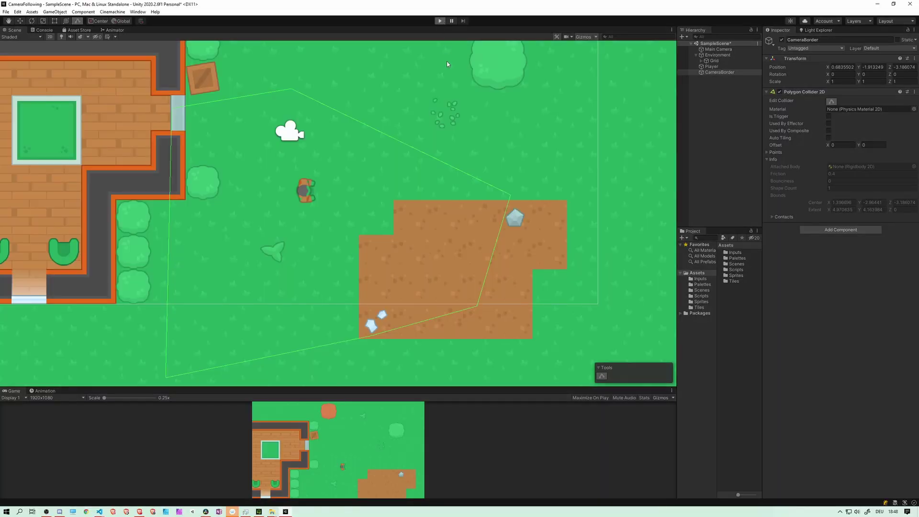
Step: In play mode, walk the player around with WASD to test the camera
key("w")
key("d")
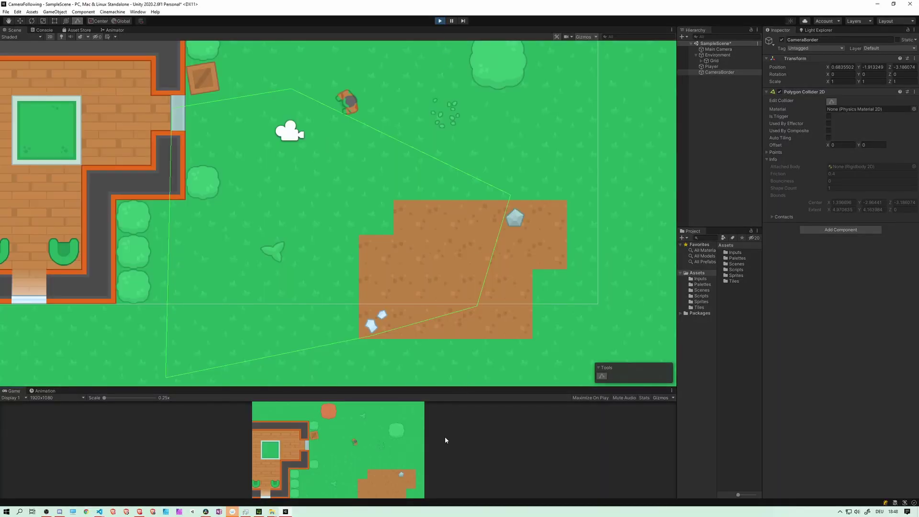
key("d")
key("s")
key("a")
key("w")
key("d")
key("s")
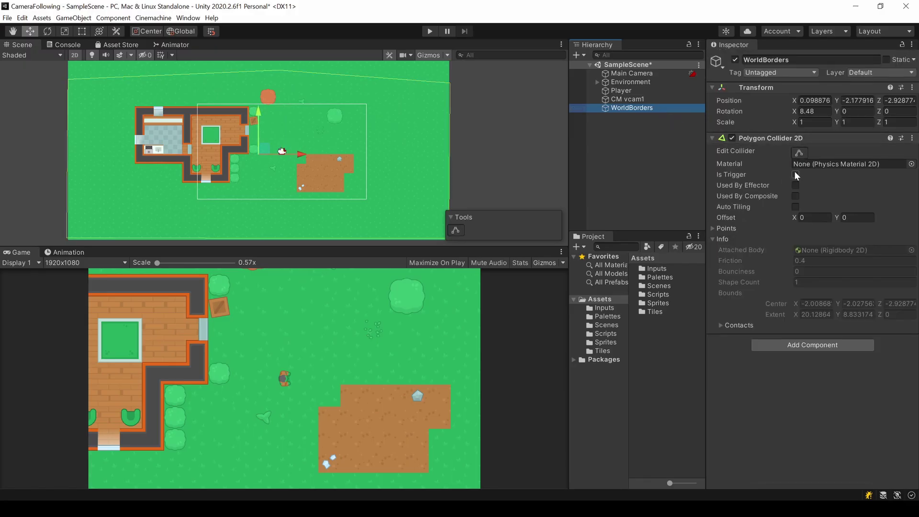
Step: Make the WorldBorders collider a trigger and assign it to a new 'No Collision' layer
left_click(795, 174)
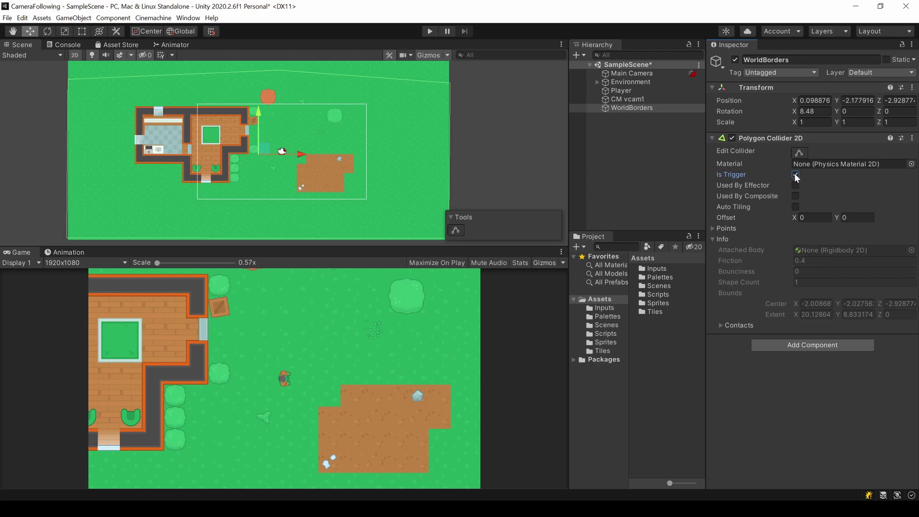
left_click(902, 77)
left_click(889, 142)
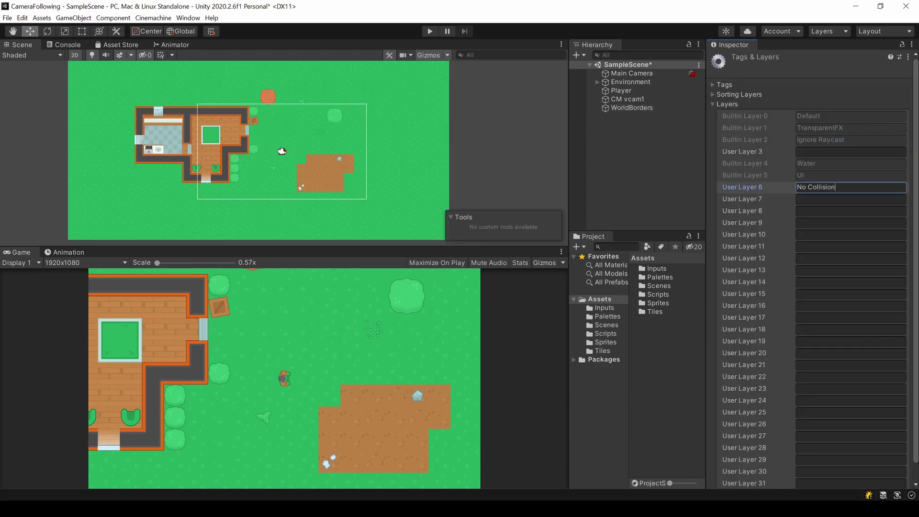
type("No Collision")
left_click(664, 107)
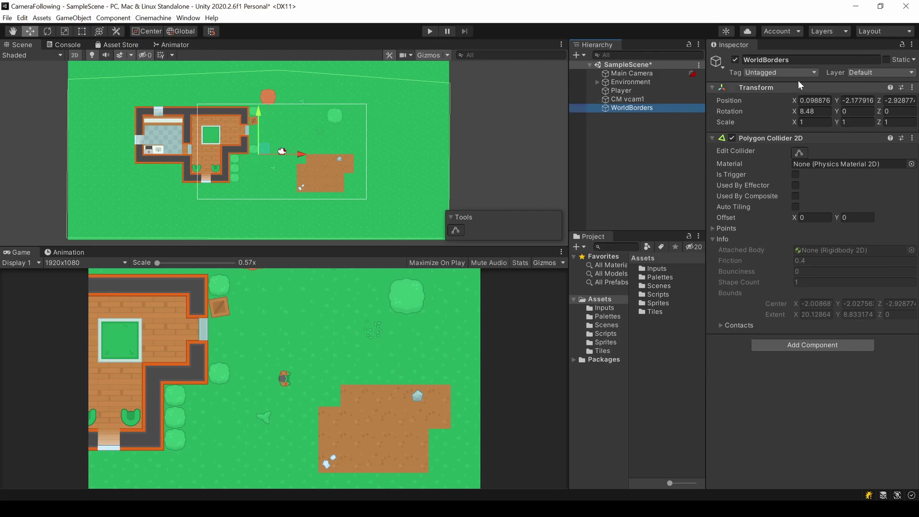
left_click(892, 71)
left_click(885, 138)
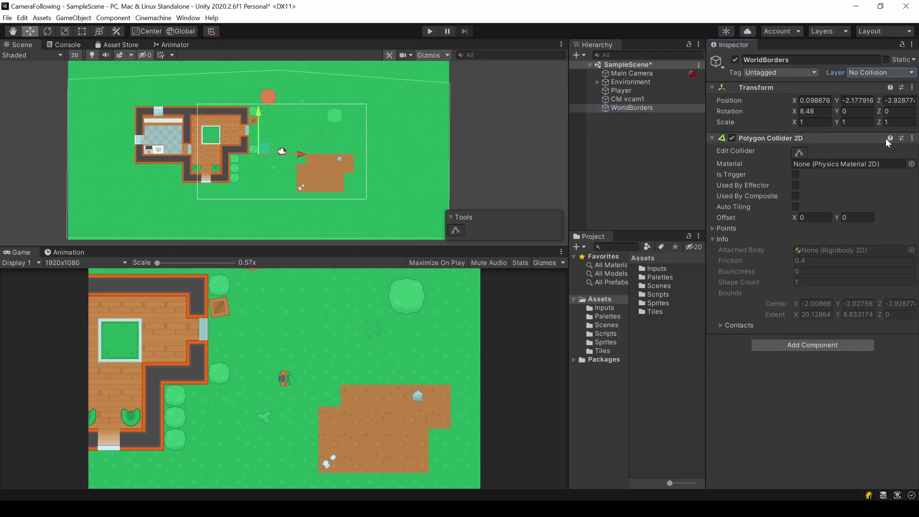
Step: Go to Project Settings > Physics 2D and scroll to the Layer Collision Matrix
left_click(22, 18)
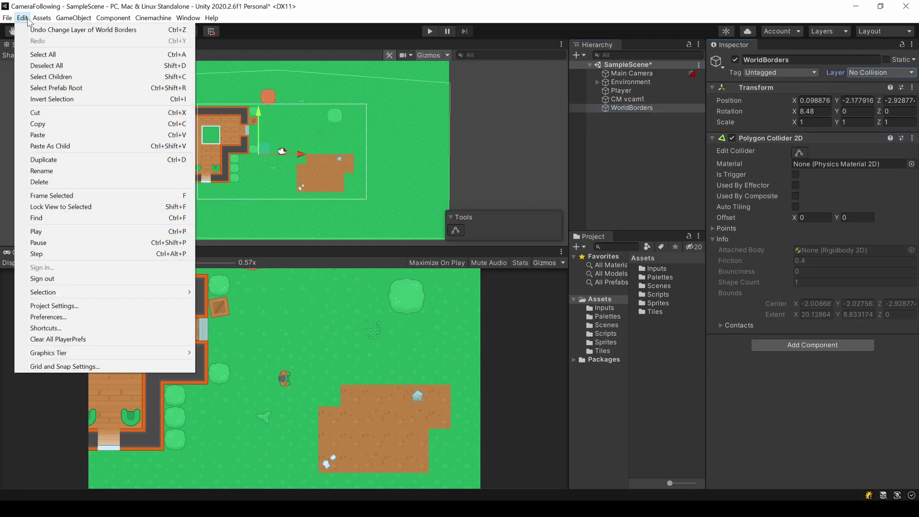
left_click(113, 305)
left_click(282, 163)
left_click(273, 172)
scroll(455, 323, "down", 4)
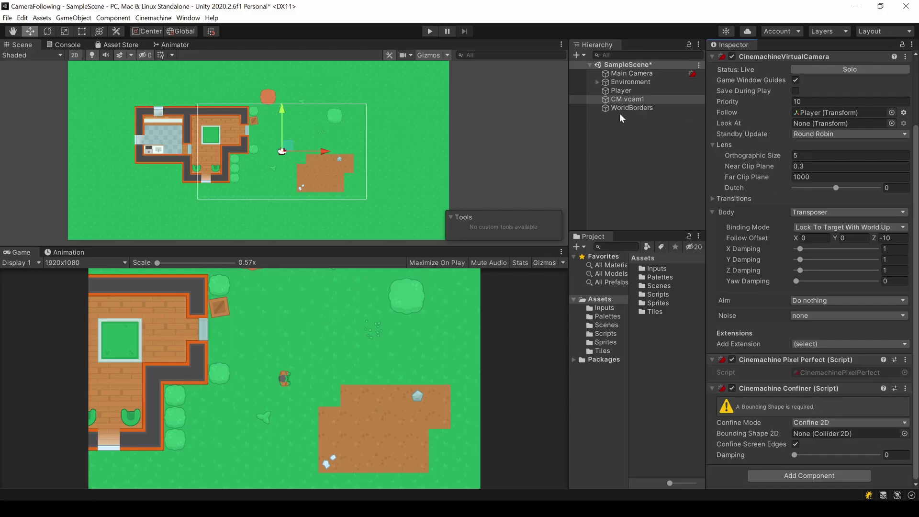
Step: Set WorldBorders as the confiner's Bounding Shape 2D and walk the player right to test
left_click_drag(611, 109, 827, 430)
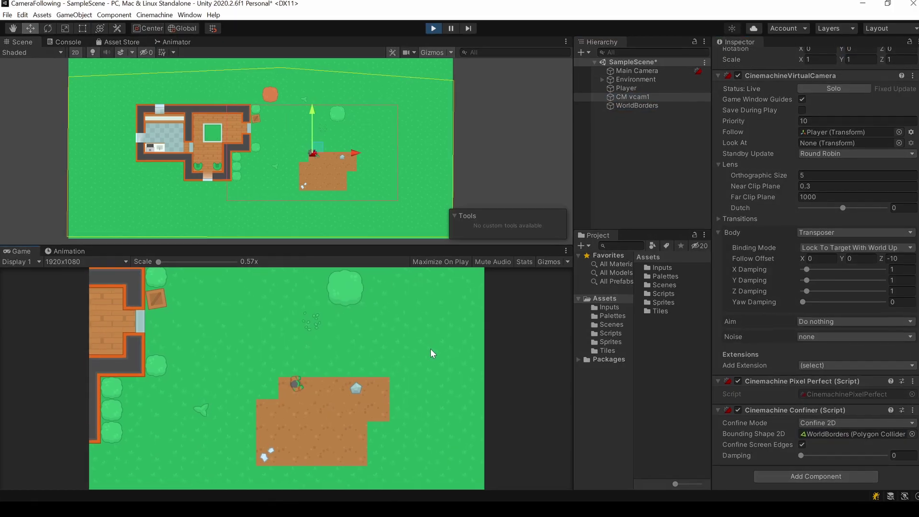
key("d")
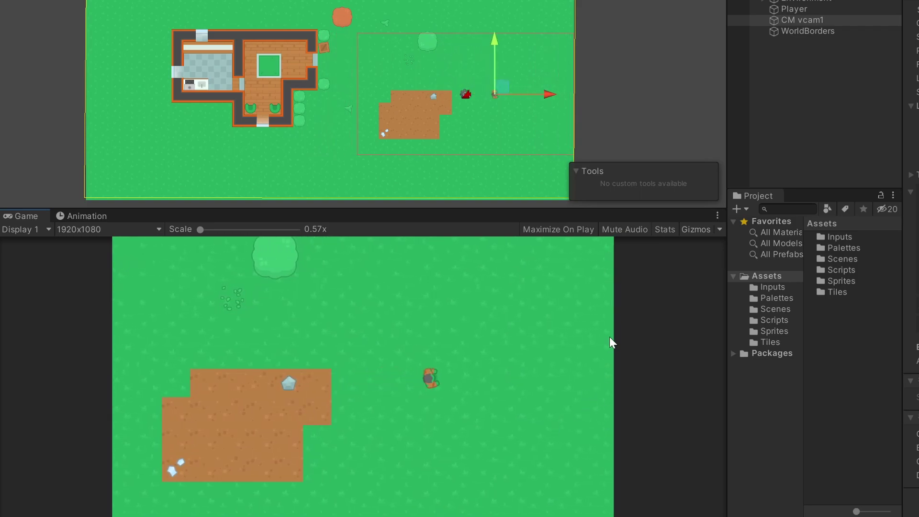
key("d")
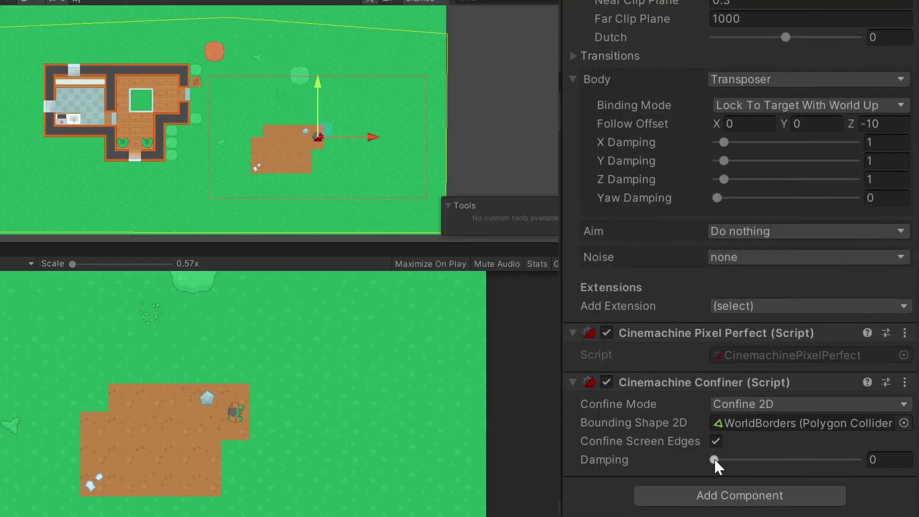
Step: Raise the confiner damping to 2.07 and walk the player down and right again
left_click_drag(713, 459, 746, 460)
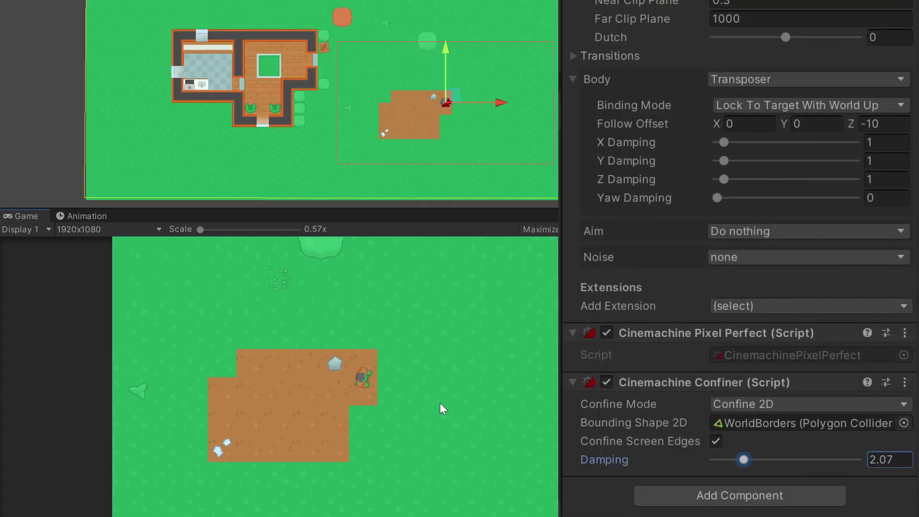
left_click(438, 403)
key("s")
key("s")
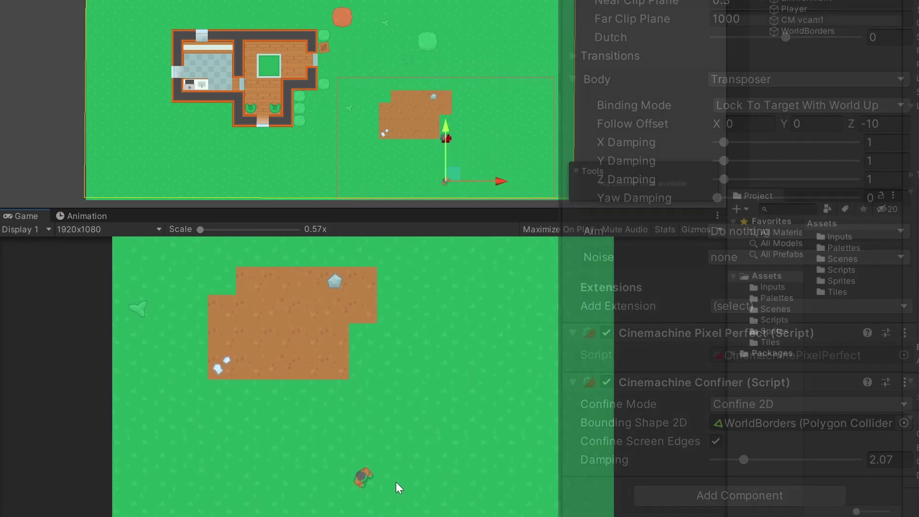
key("d")
key("d")
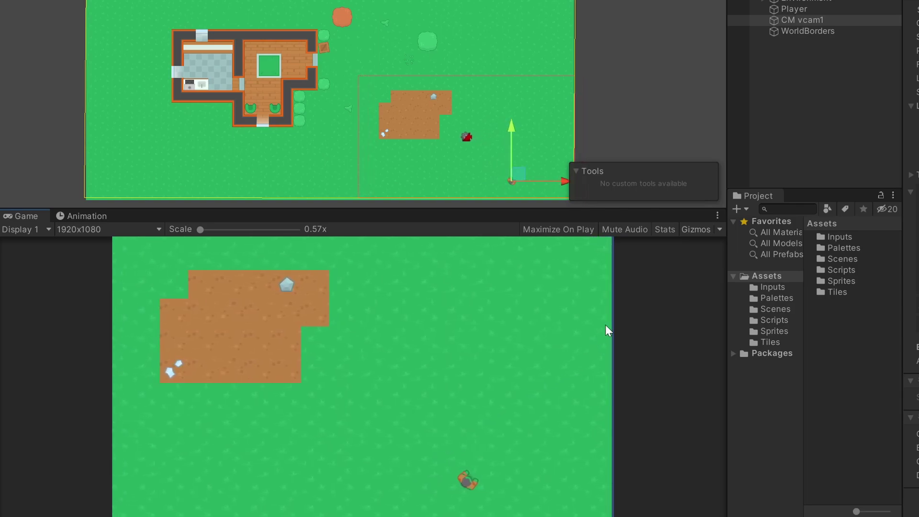
Step: Walk the player into the map's bottom-right border and back up-left
key("d")
key("d")
key("s")
key("w")
key("a")
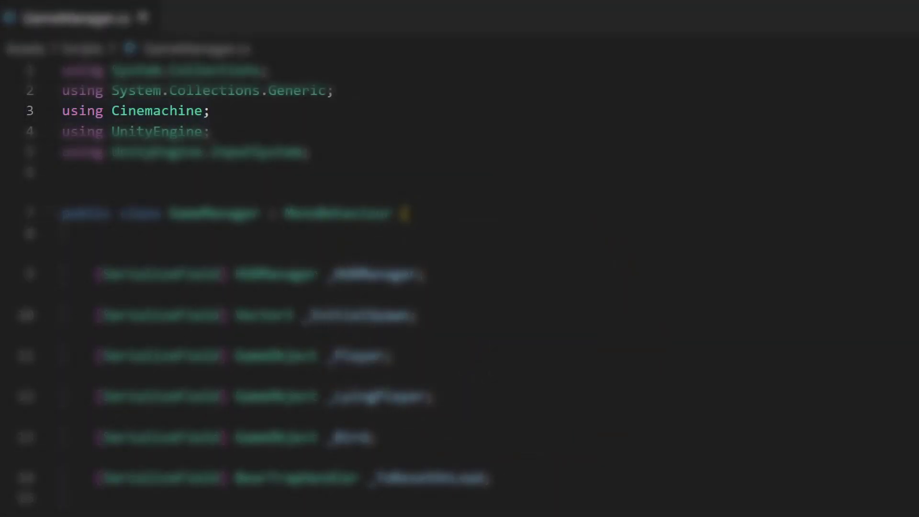
Step: Scroll the CinemachineVirtualCamera API docs down to fields like m_Follow, m_Lens and m_LookAt
scroll(459, 287, "down", 4)
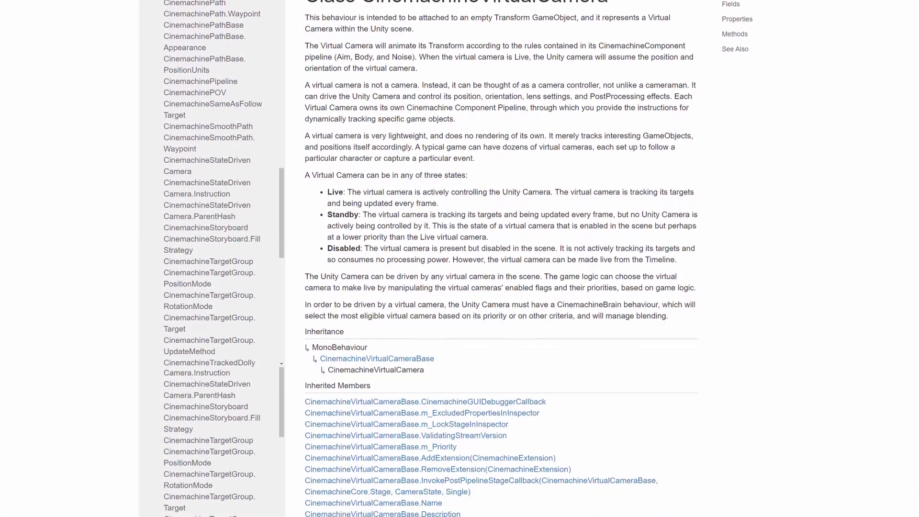
scroll(501, 259, "down", 10)
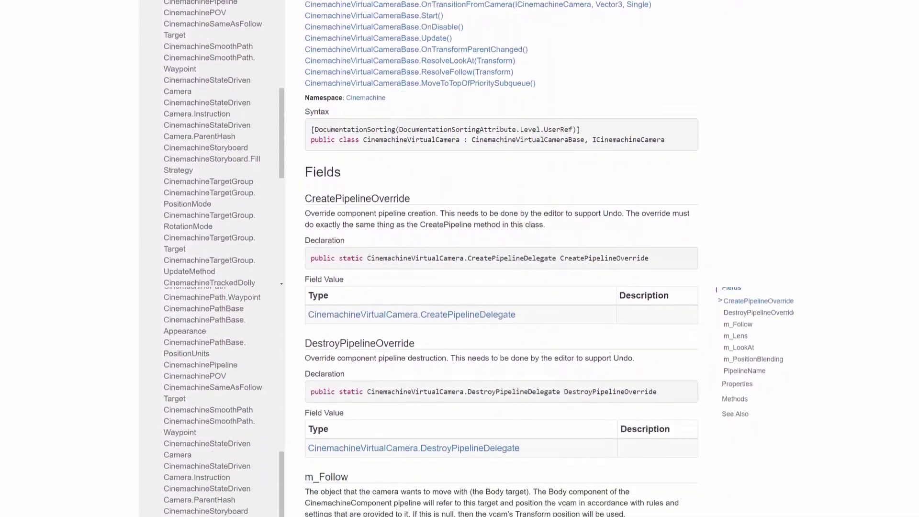
scroll(429, 337, "down", 10)
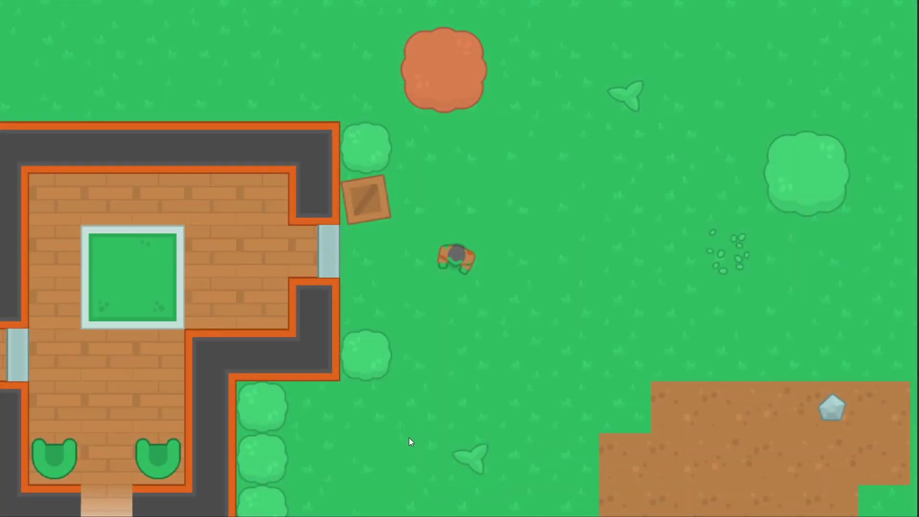
key("s")
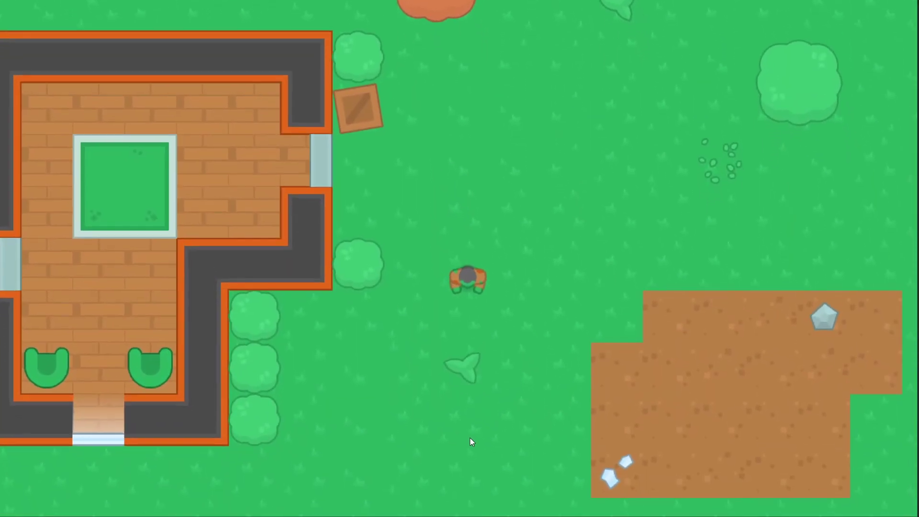
key("d")
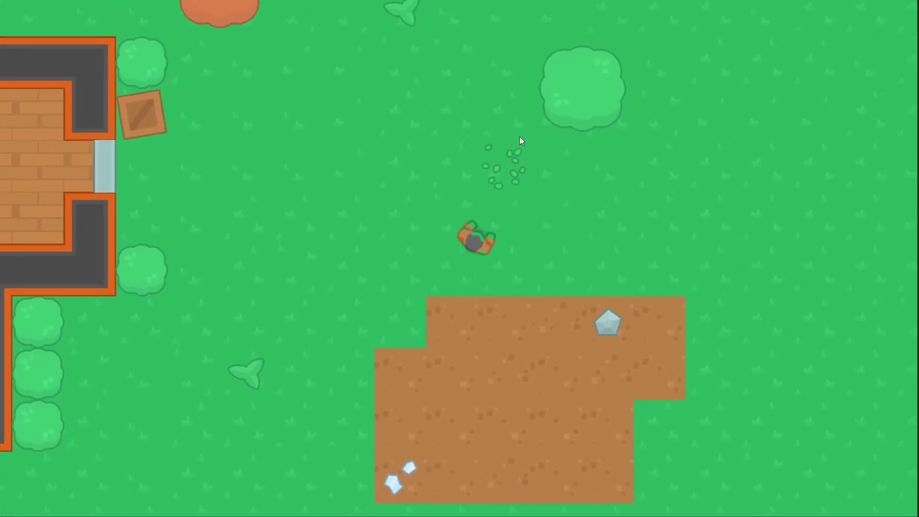
key("w")
key("a")
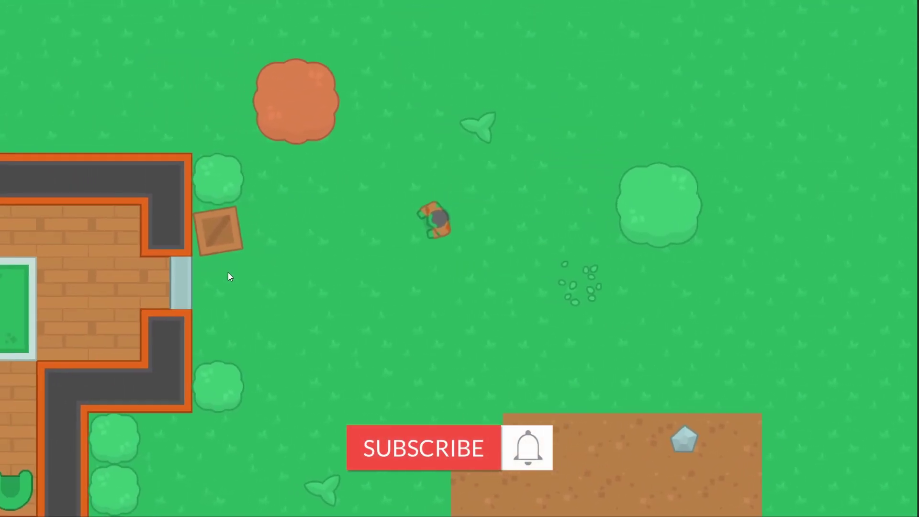
key("a")
key("s")
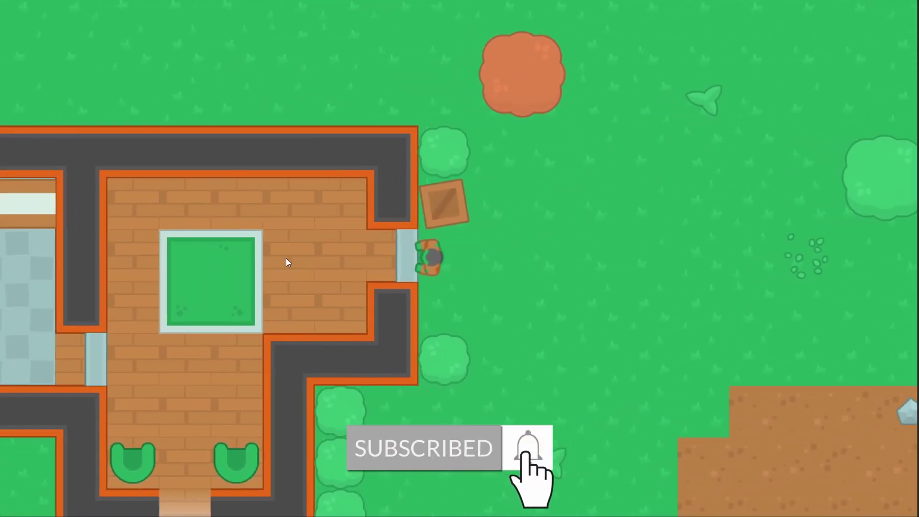